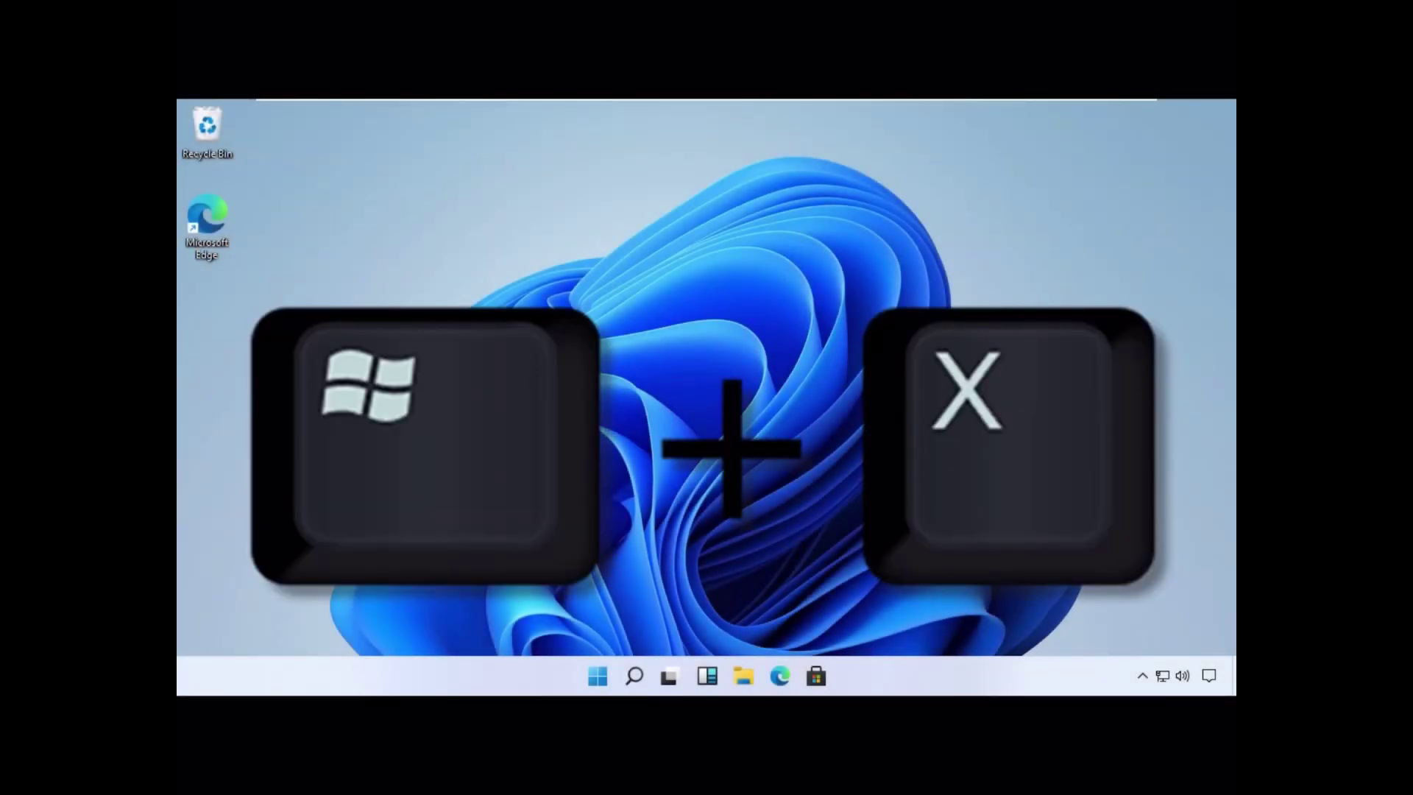
# - Search for 'tskmgr' from the Win+X menu and launch Task Manager from the best match
pyautogui.press('super+x')
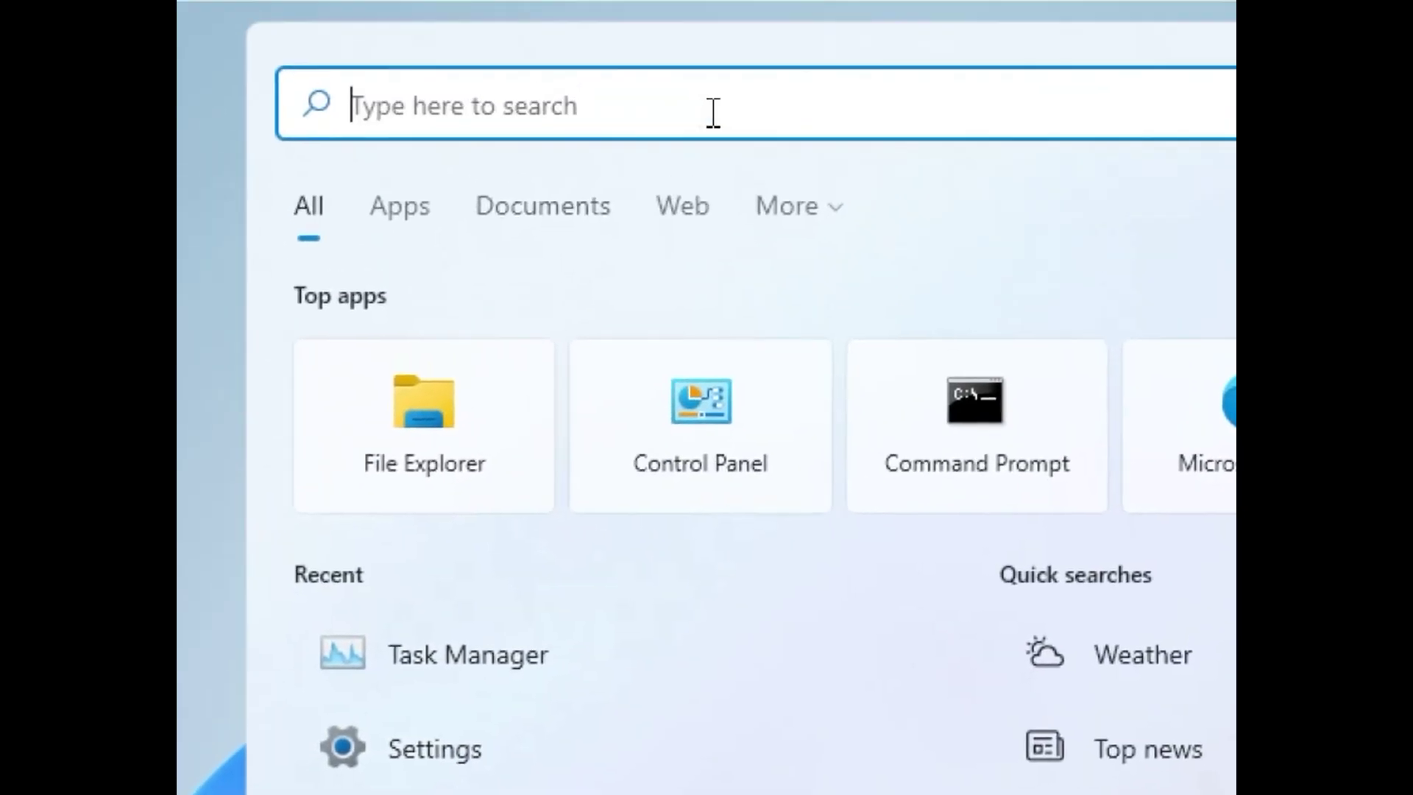
pyautogui.write('ts')
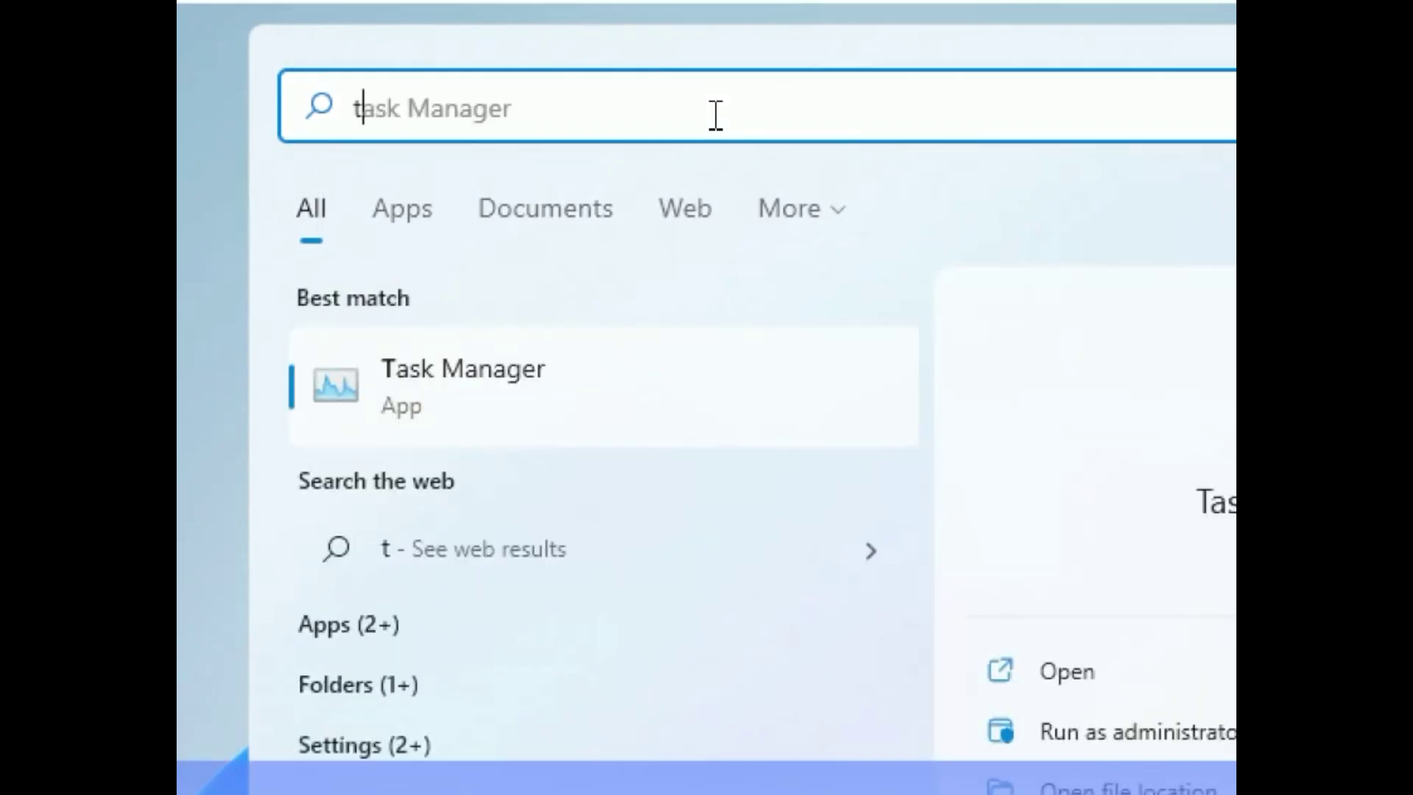
pyautogui.write('kmgr')
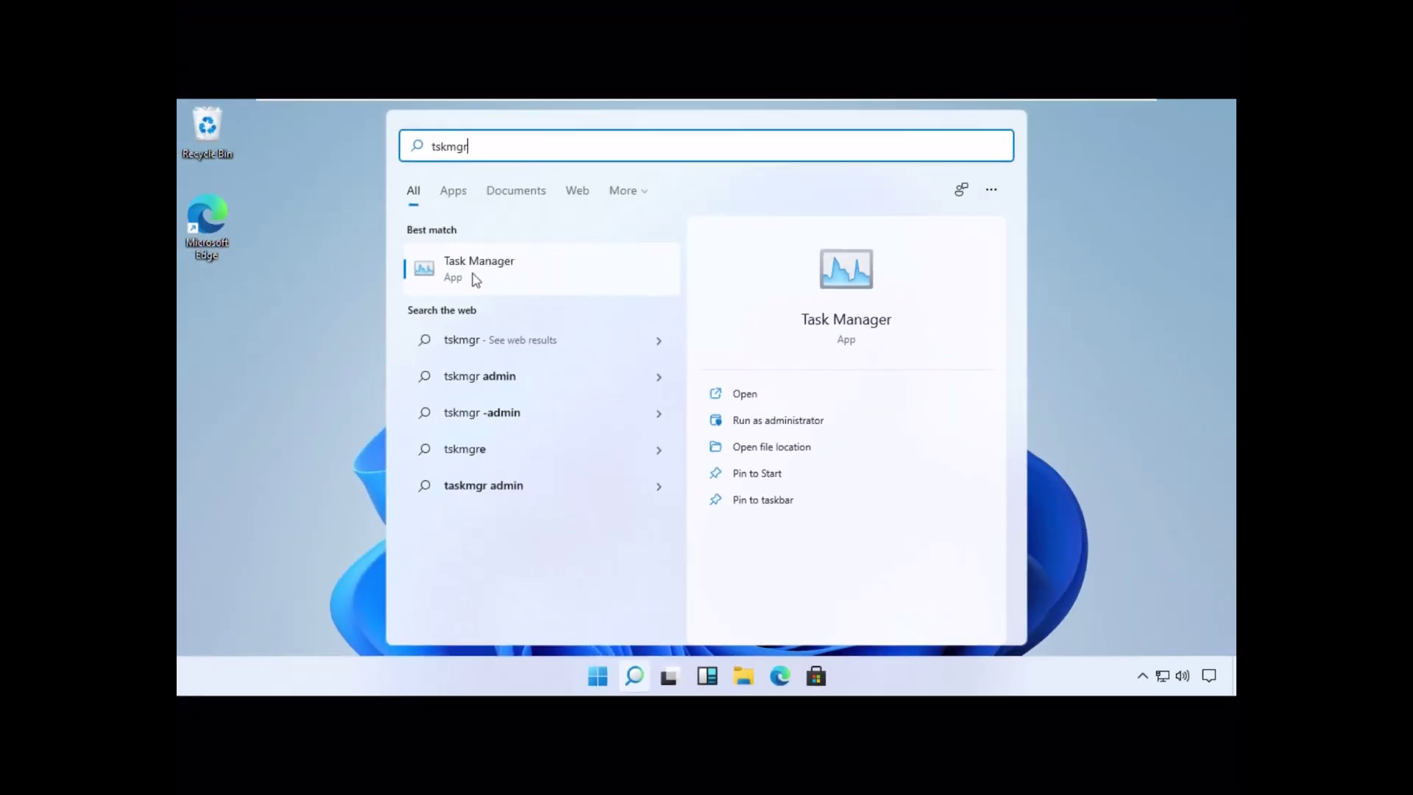
pyautogui.click(475, 278)
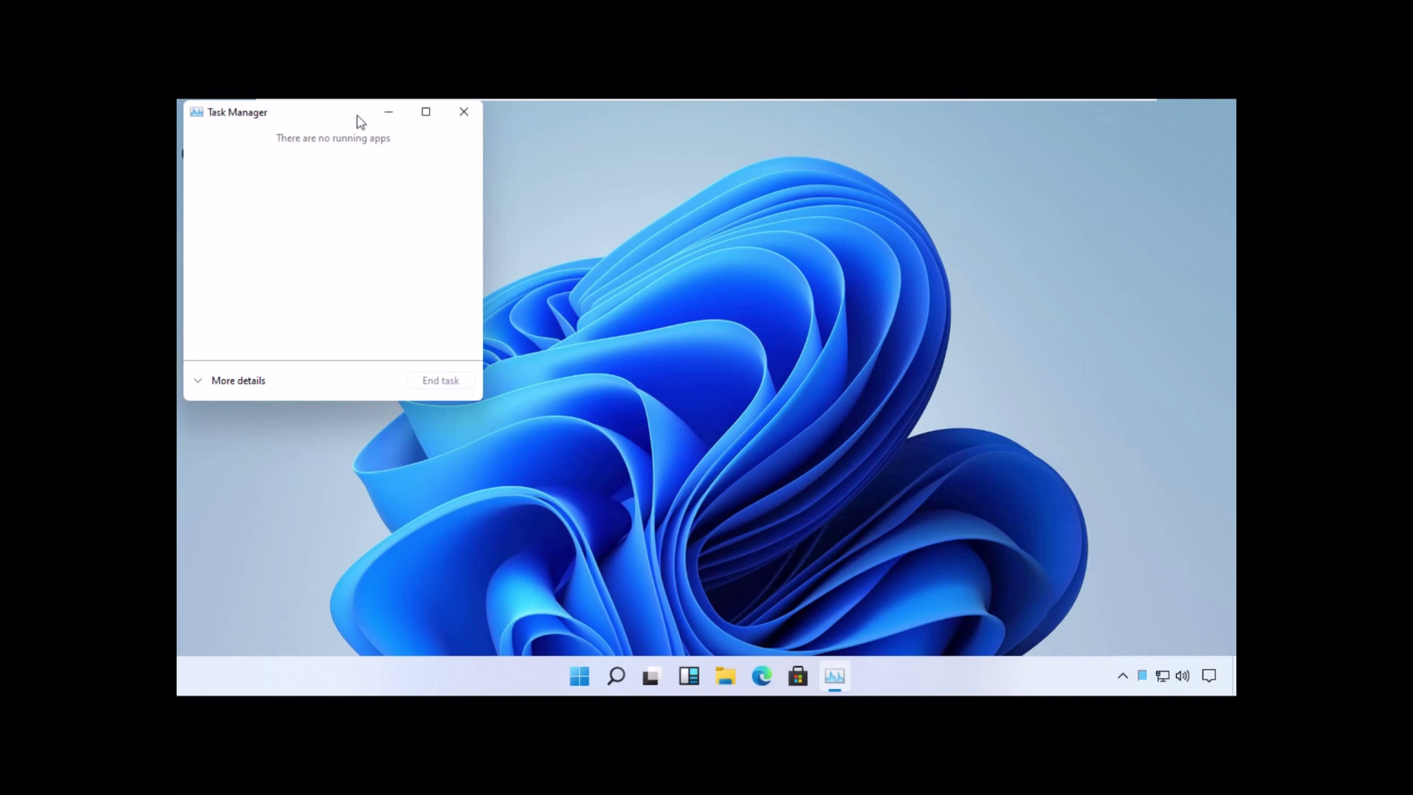
# - Centre the Task Manager window and bring up the Create new task dialog from File
pyautogui.moveTo(350, 116); pyautogui.dragTo(761, 177)
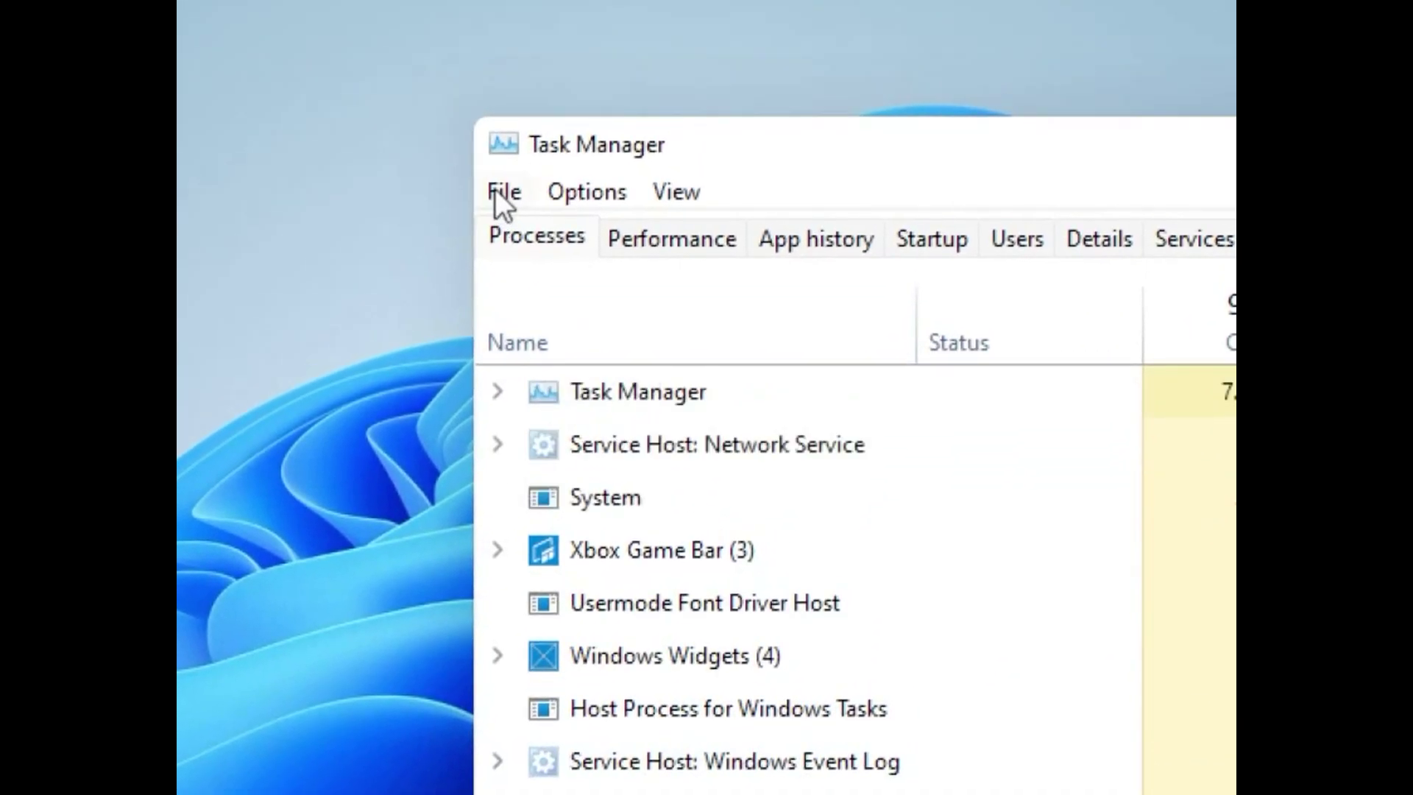
pyautogui.click(494, 190)
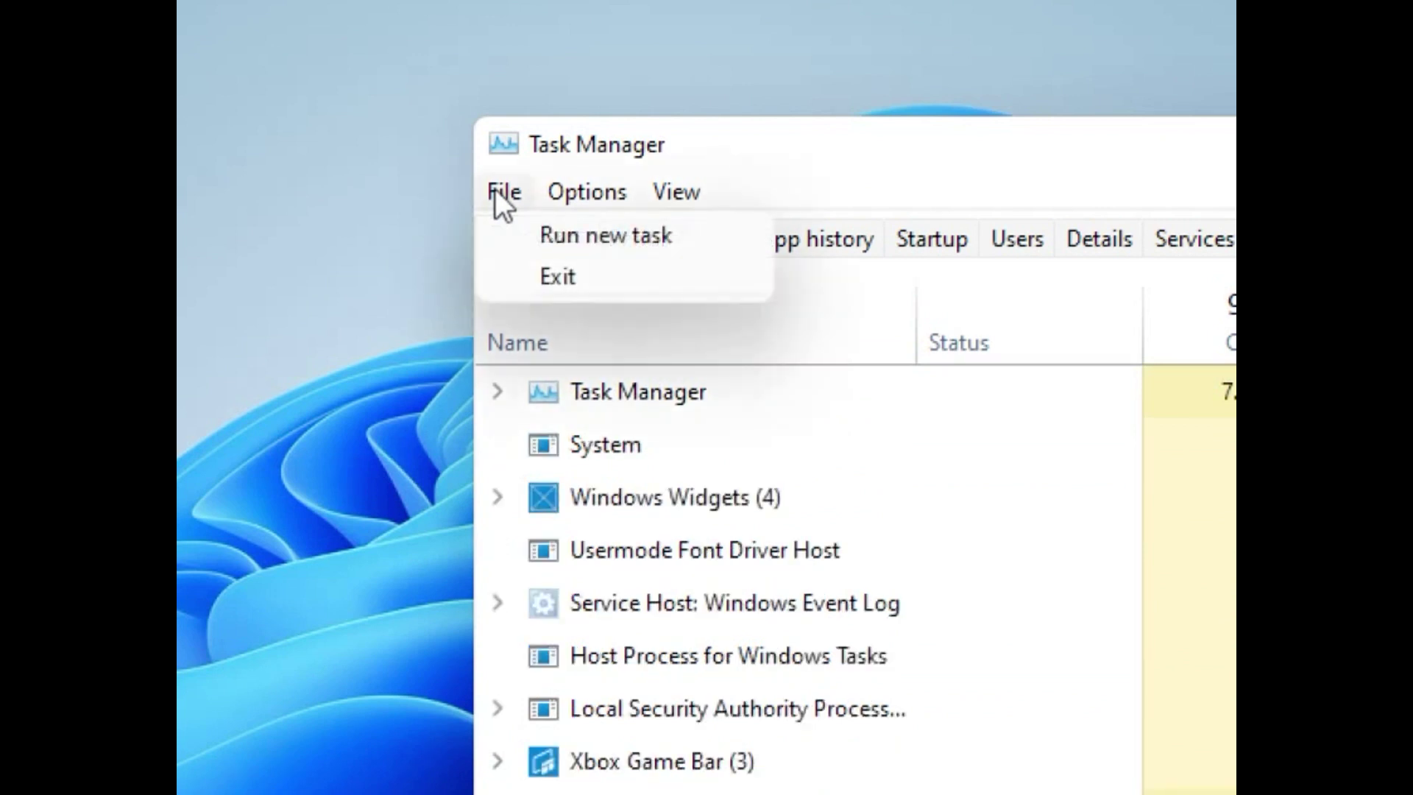
pyautogui.click(523, 237)
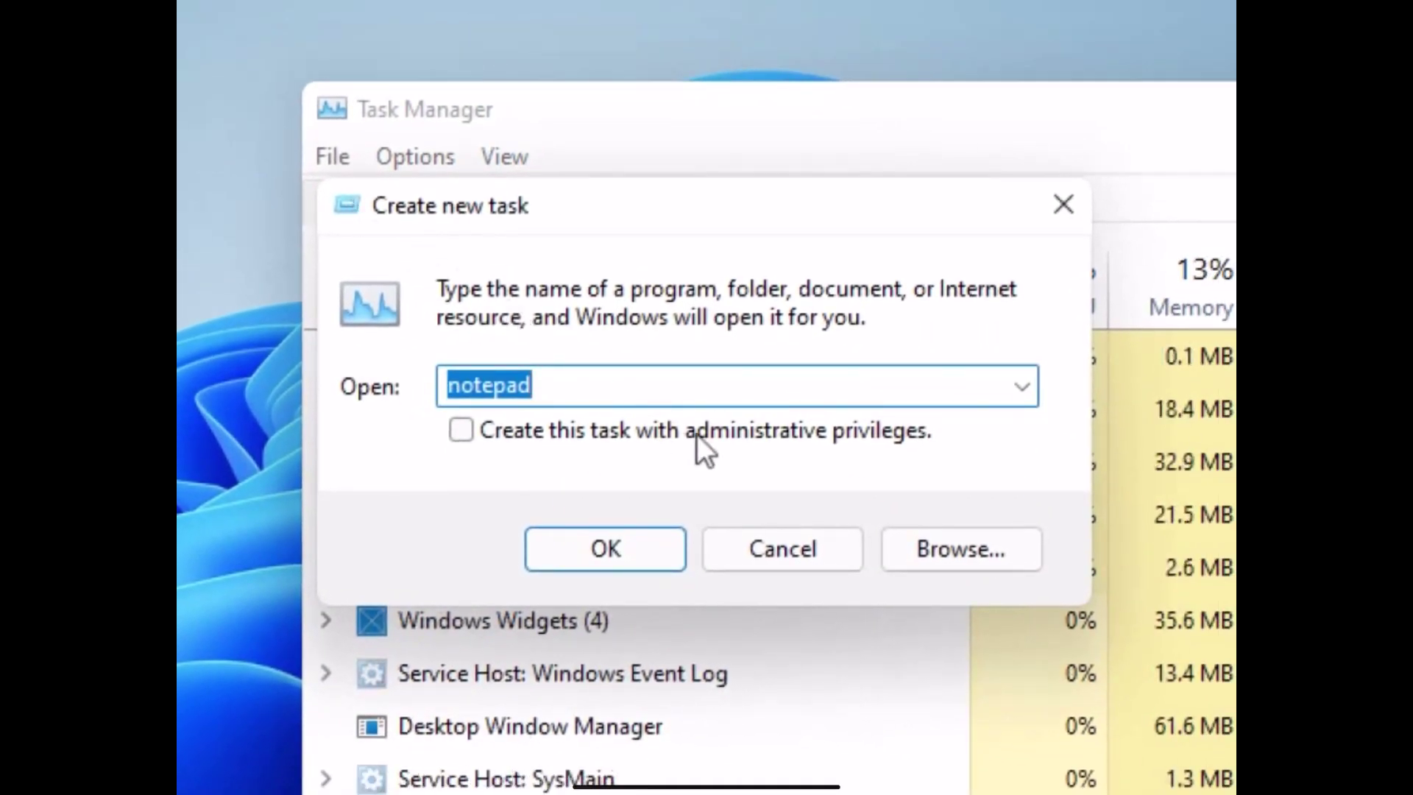
# - Browse to C:\Windows\System32 and pick cmd as the new task's program
pyautogui.click(956, 550)
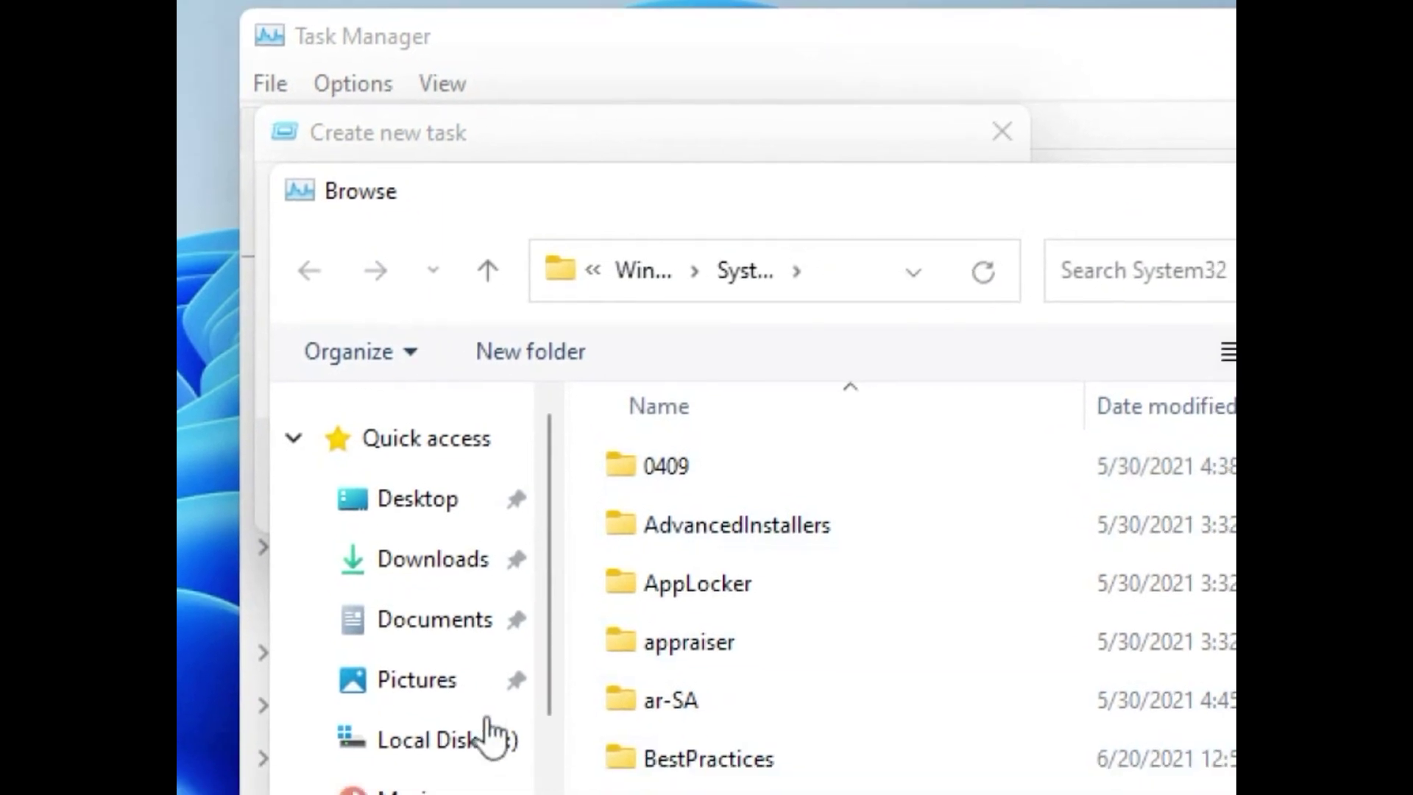
pyautogui.click(394, 626)
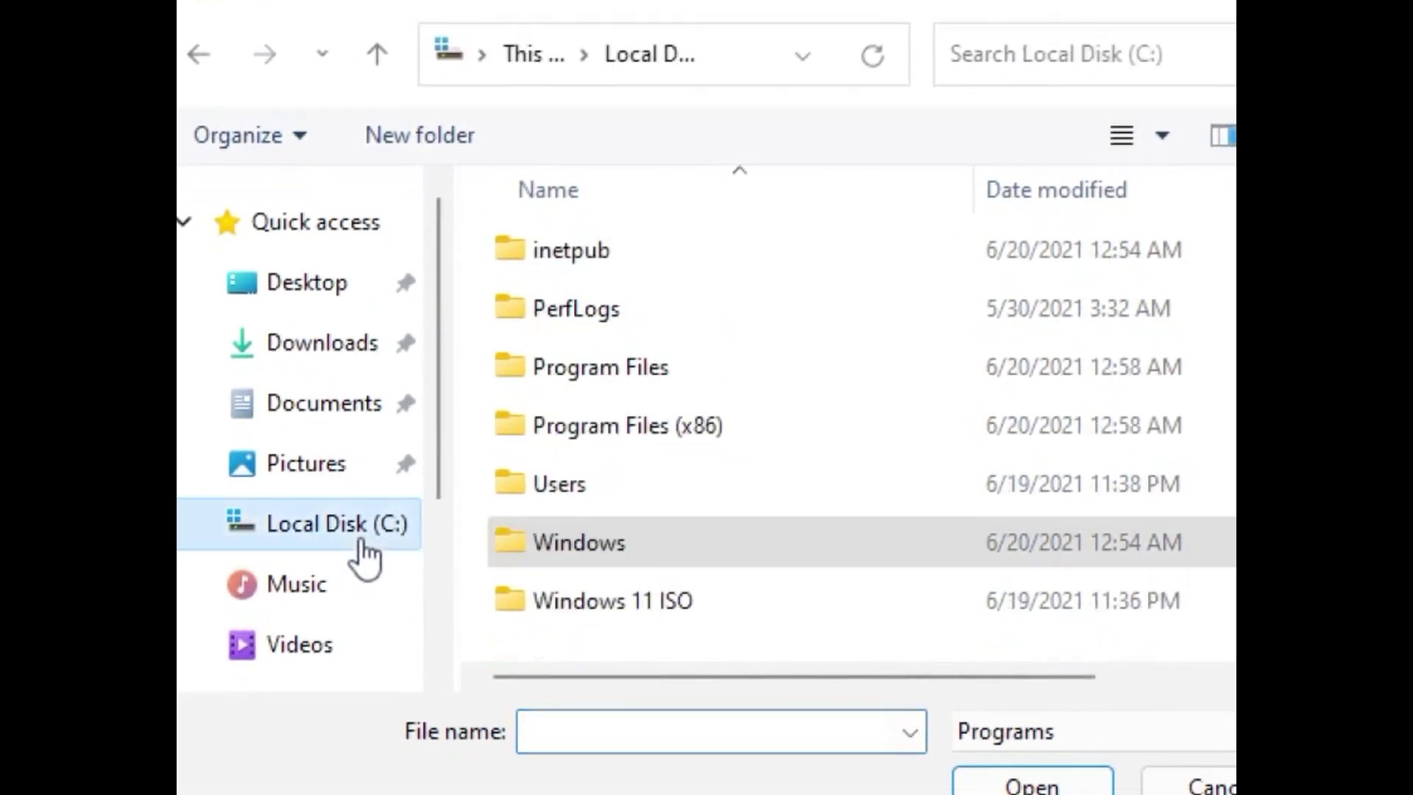
pyautogui.doubleClick(600, 545)
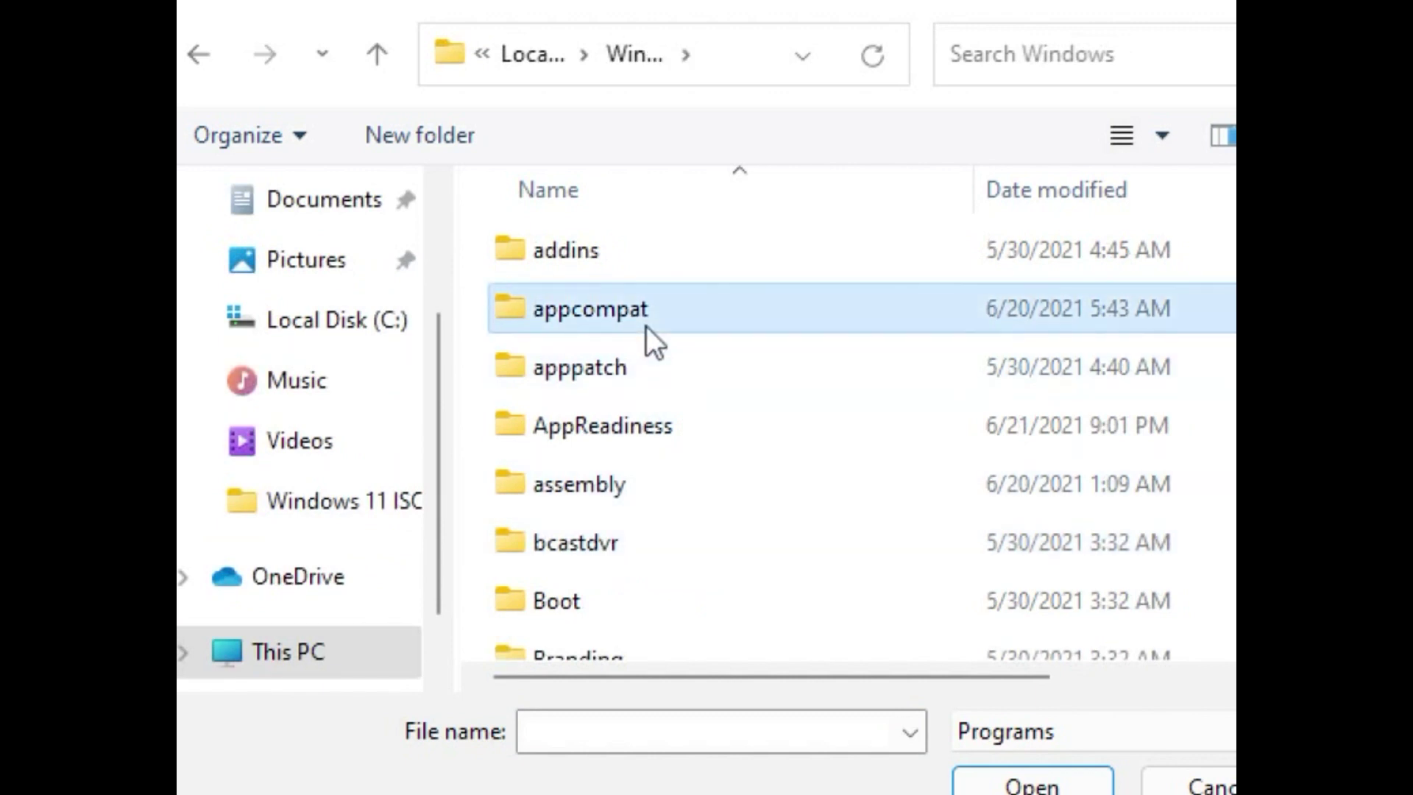
pyautogui.write('sys')
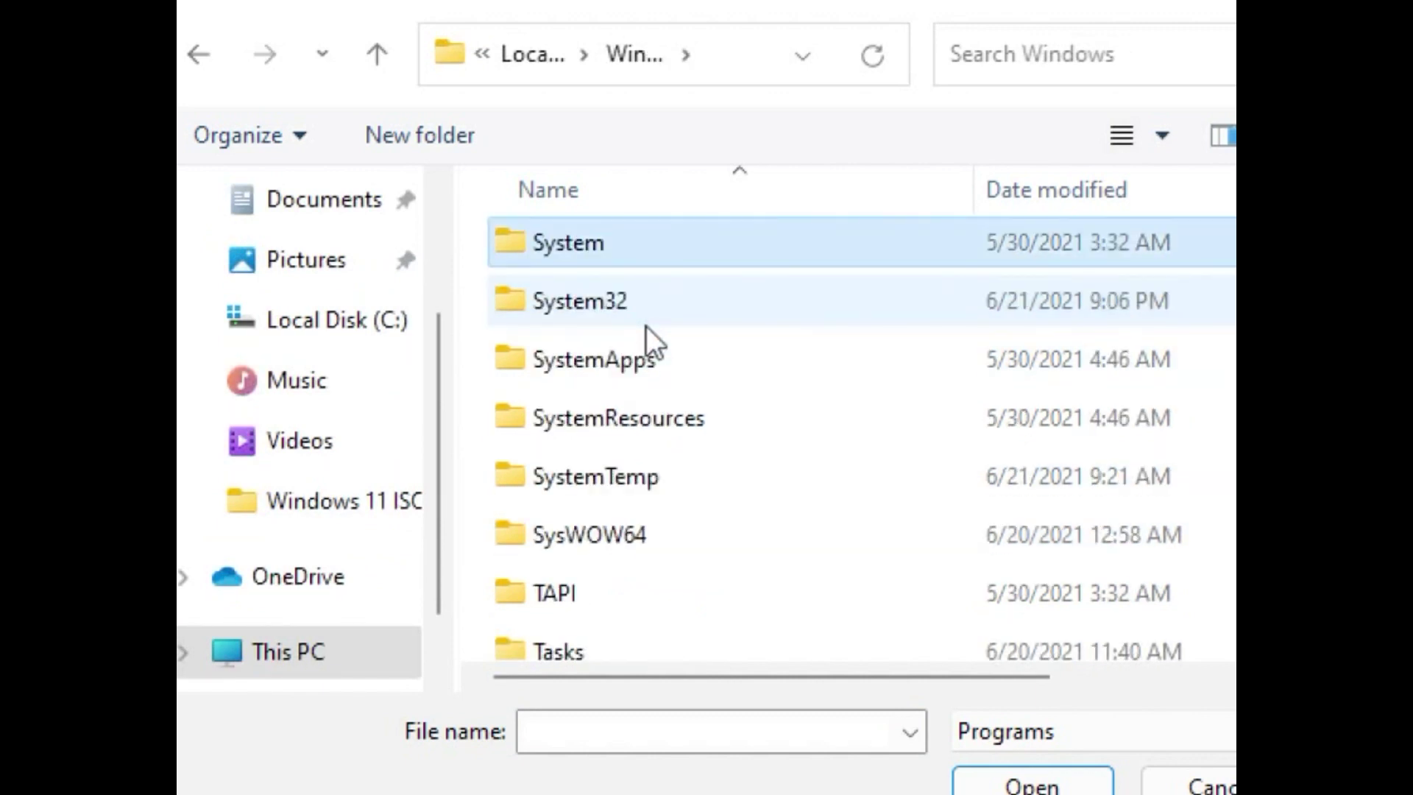
pyautogui.click(646, 324)
pyautogui.doubleClick(646, 323)
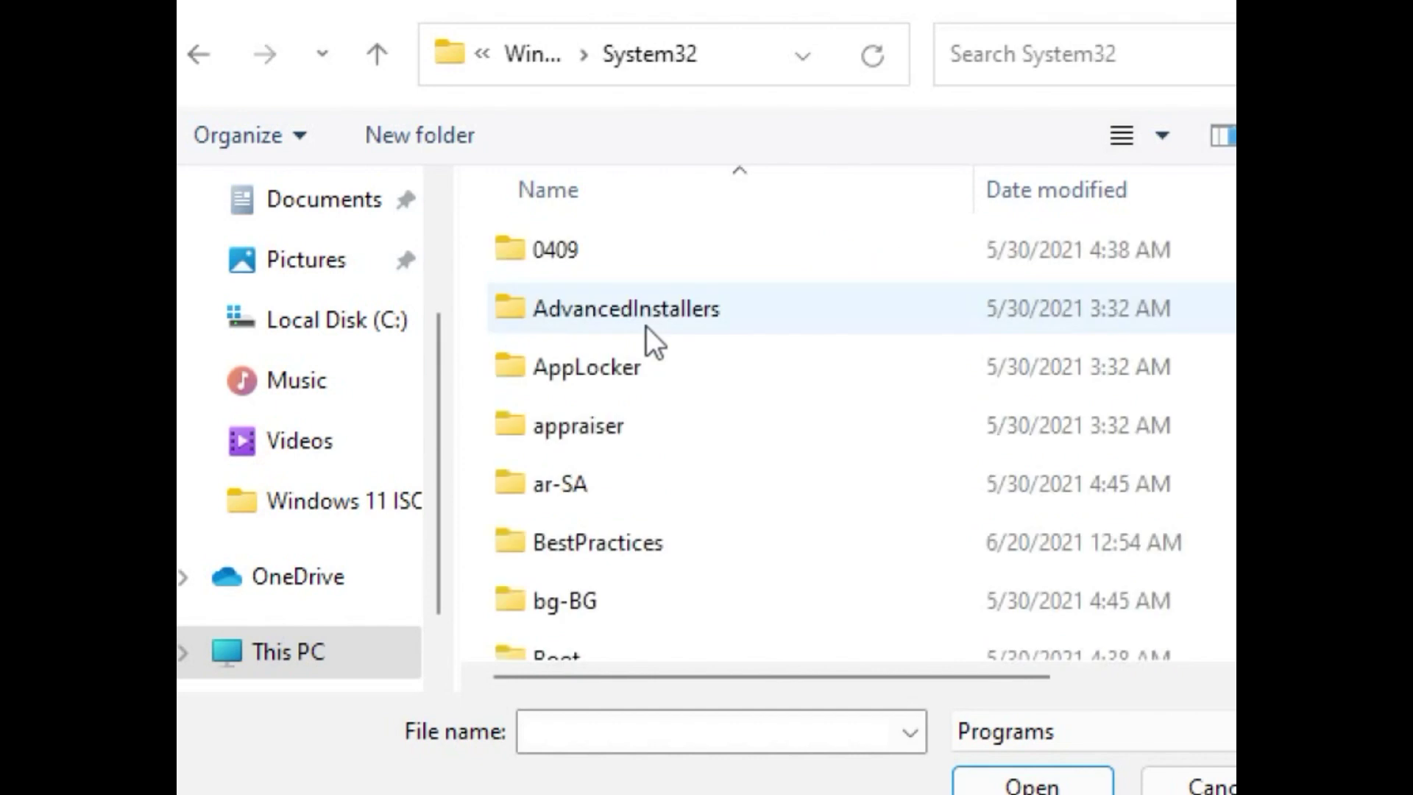
pyautogui.press('a')
pyautogui.press('a')
pyautogui.press('a')
pyautogui.write('cmd')
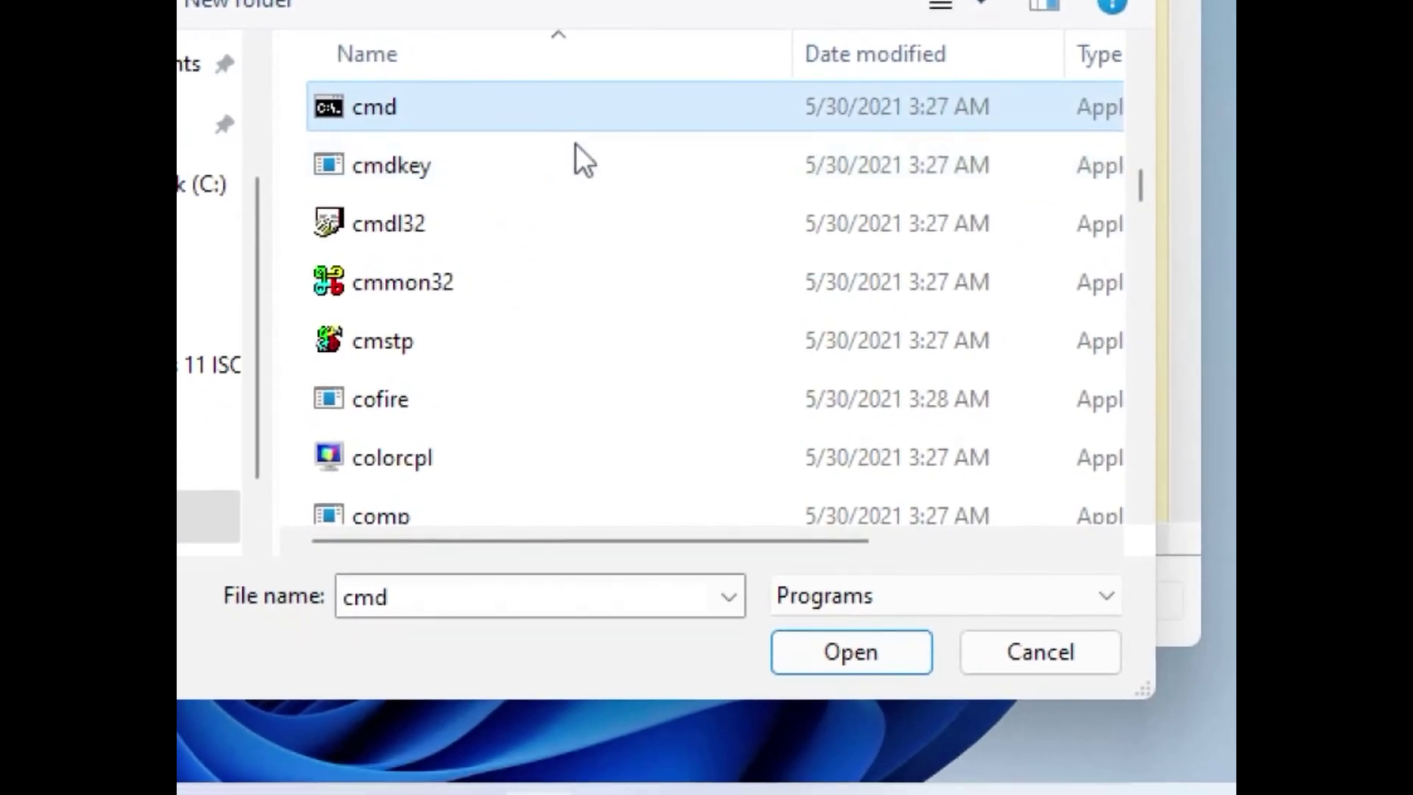
pyautogui.click(836, 655)
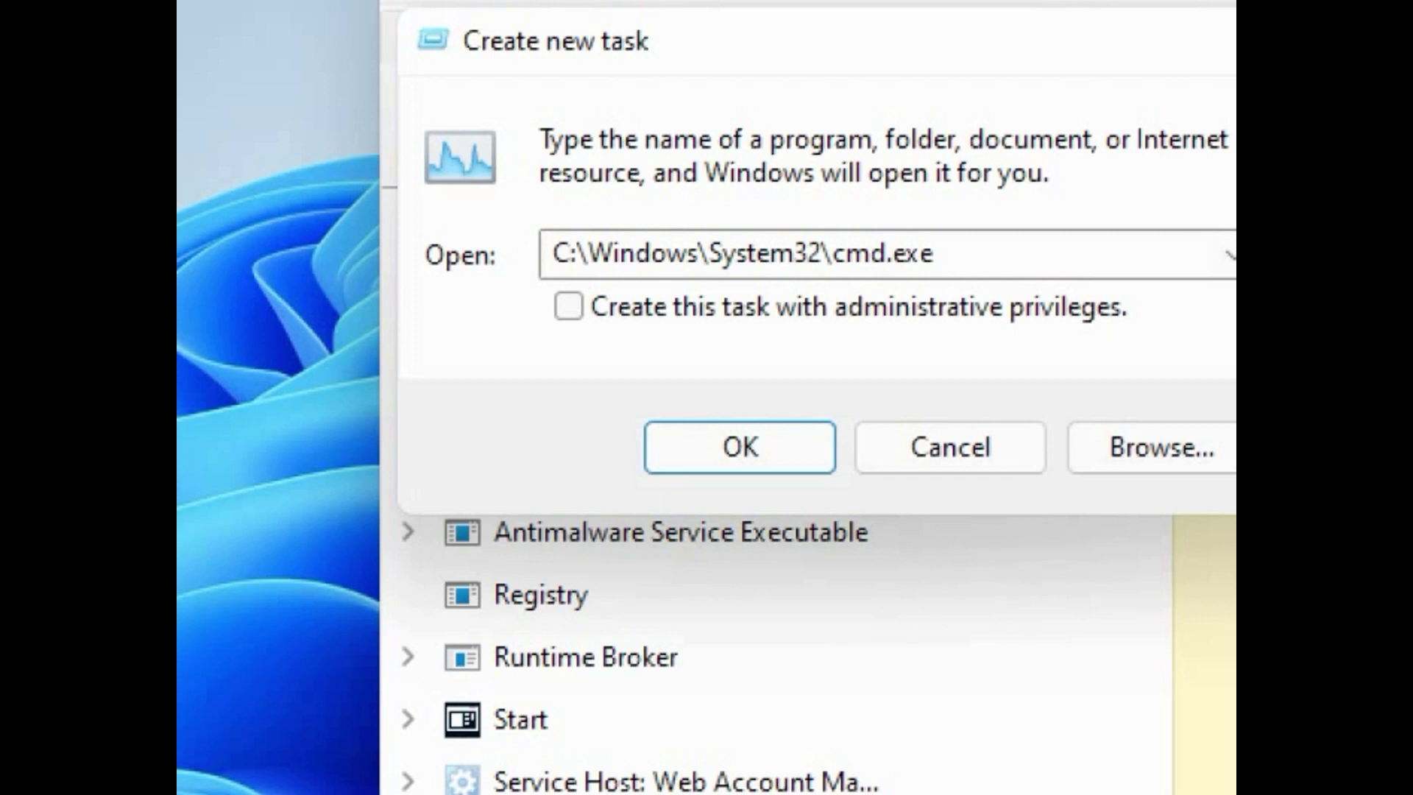
# - Run cmd.exe as a new task with administrative privileges ticked
pyautogui.click(570, 307)
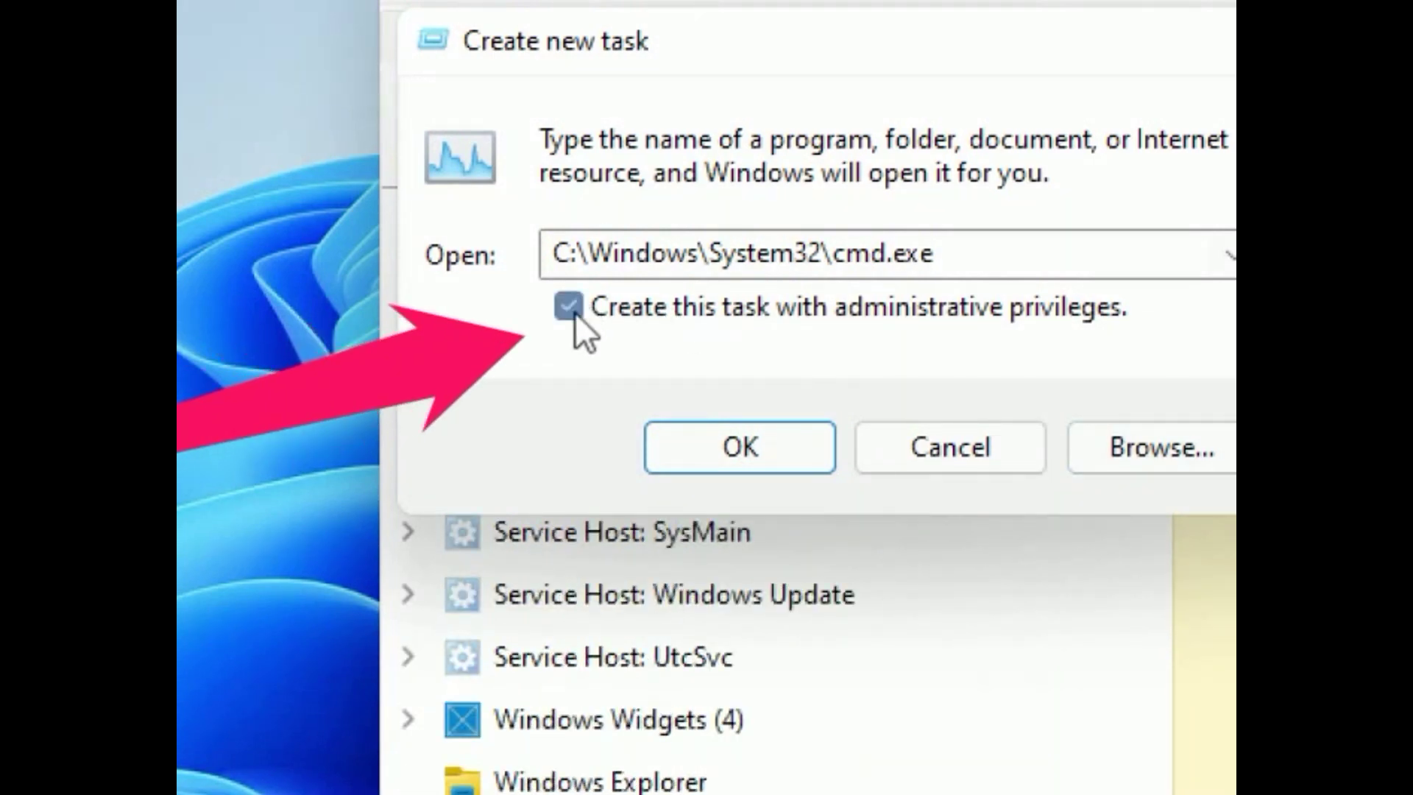
pyautogui.click(683, 443)
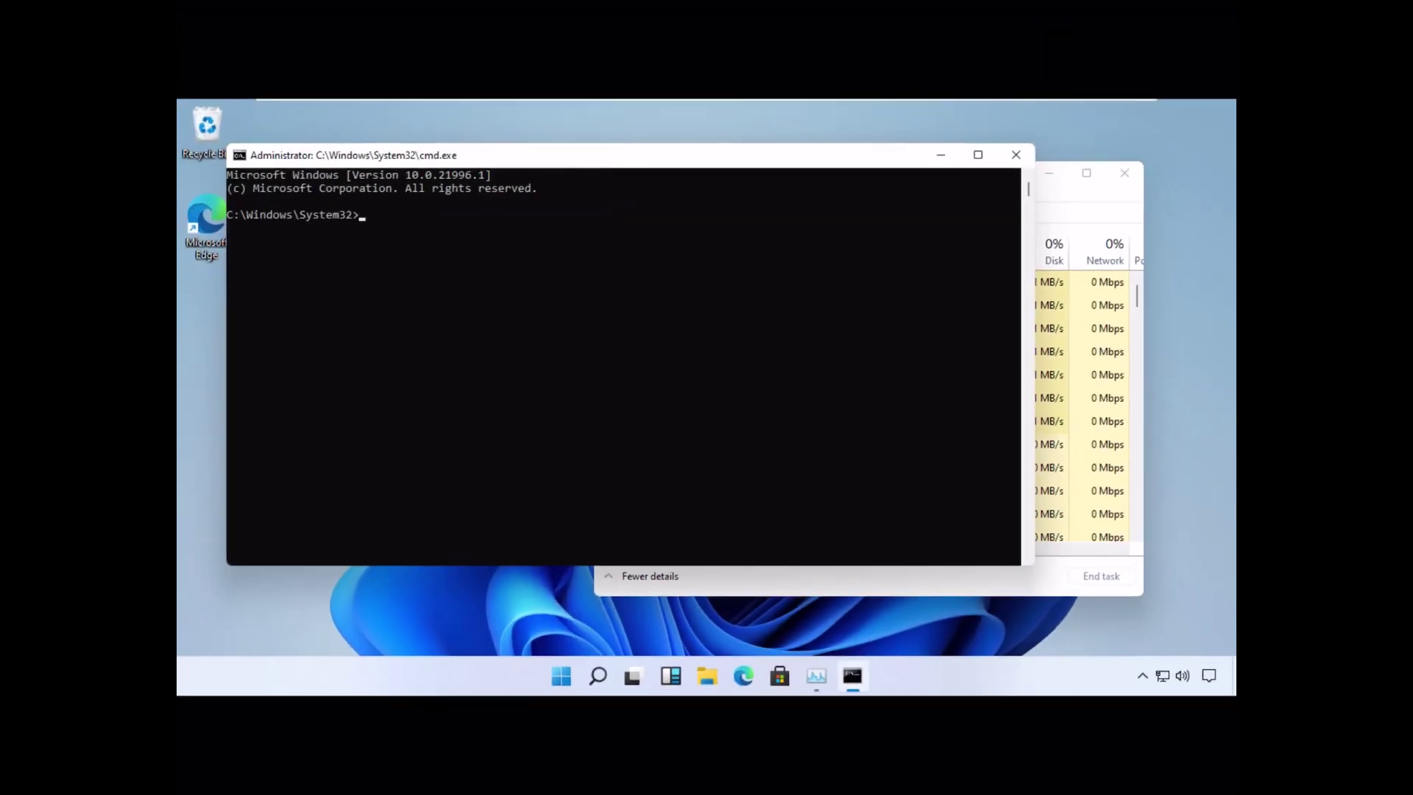
# - Move the console aside, run gpupdate to refresh computer and user policy, then clear it with cls
pyautogui.moveTo(583, 161); pyautogui.dragTo(710, 204)
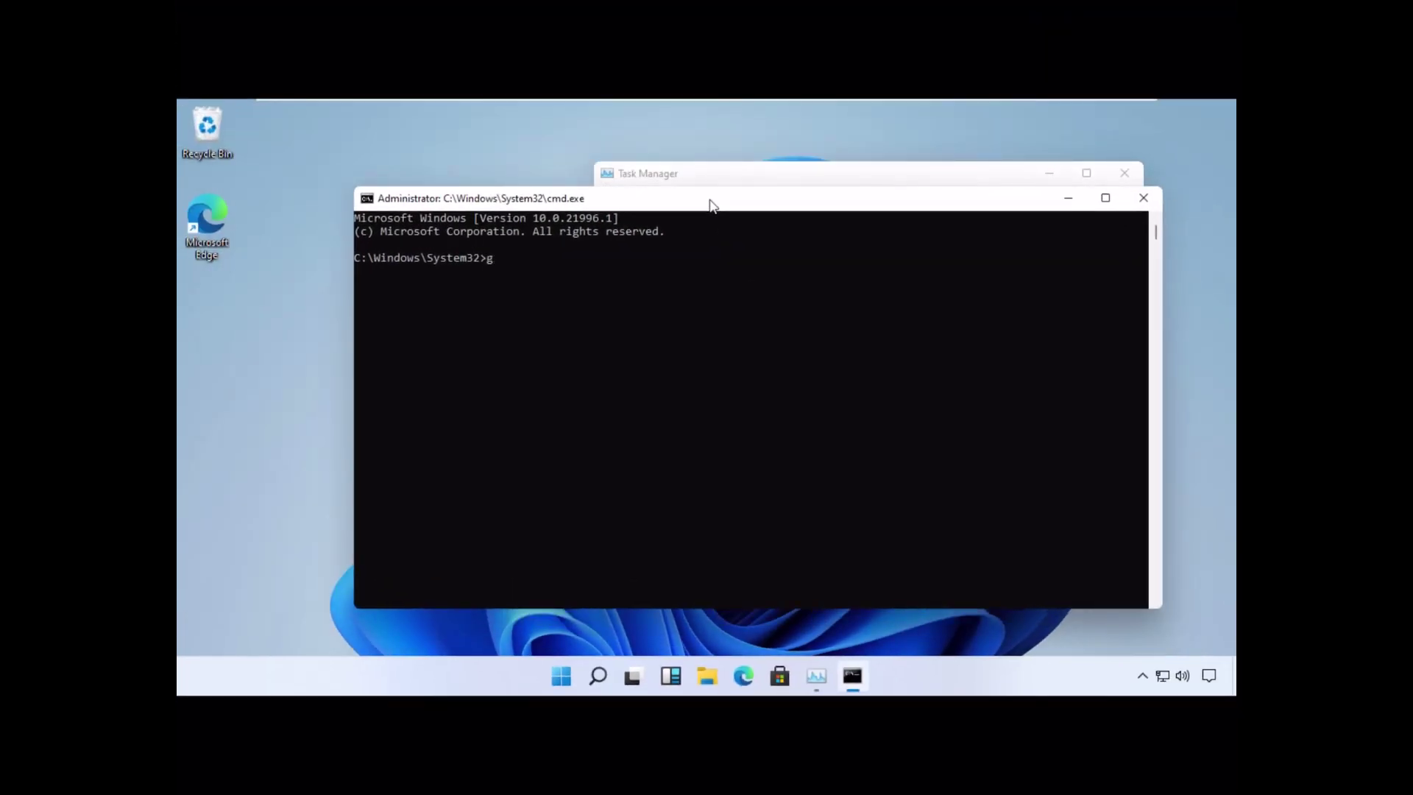
pyautogui.write('gpupdate')
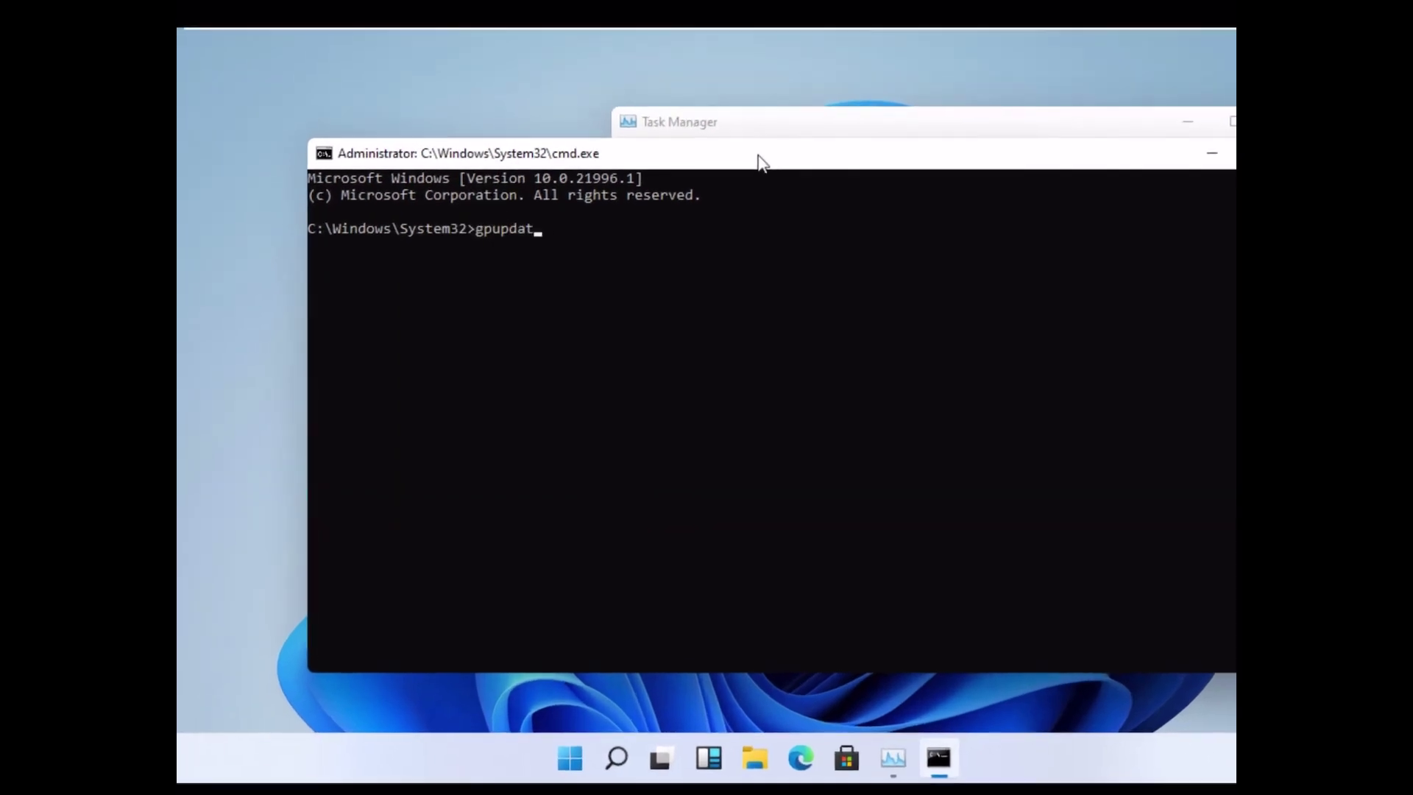
pyautogui.press('Return')
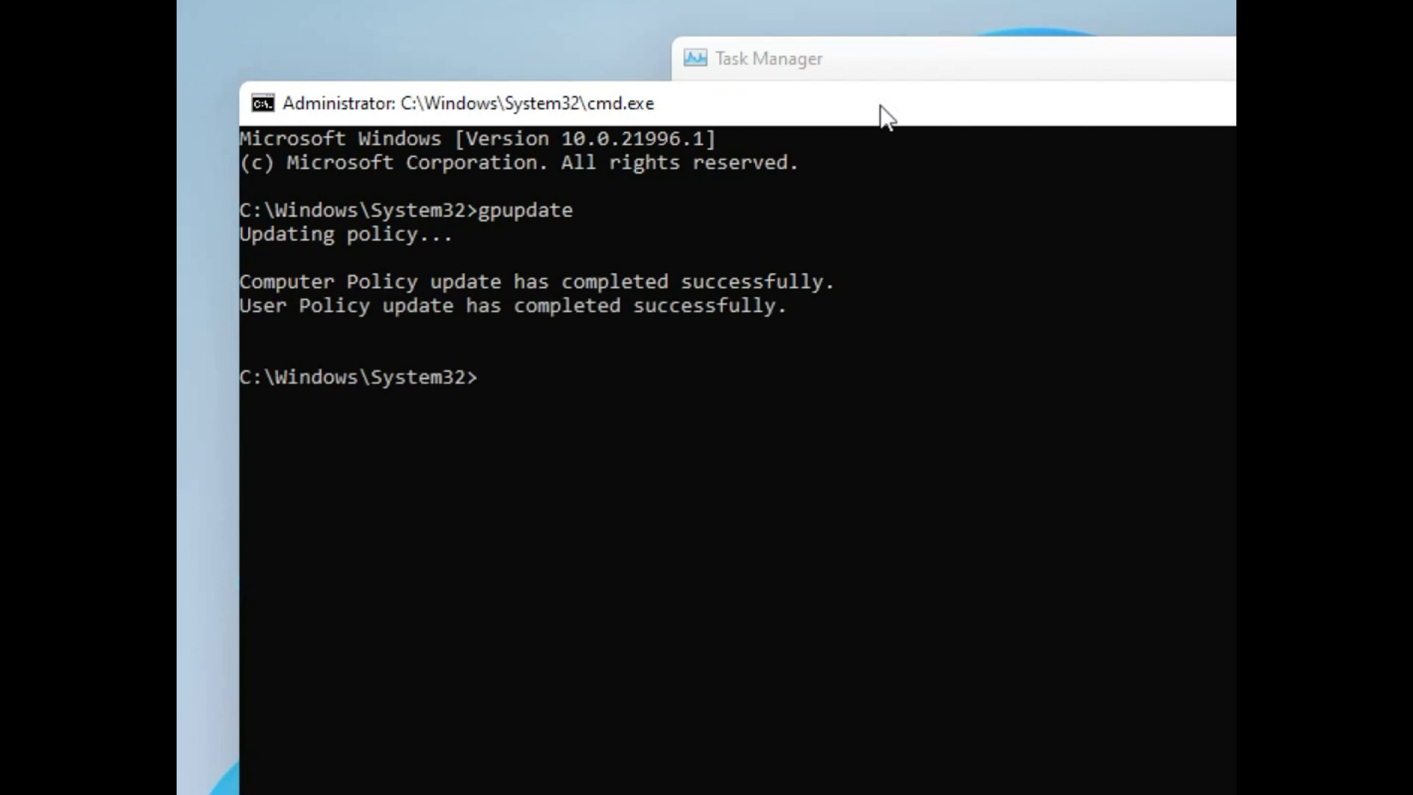
pyautogui.write('cl')
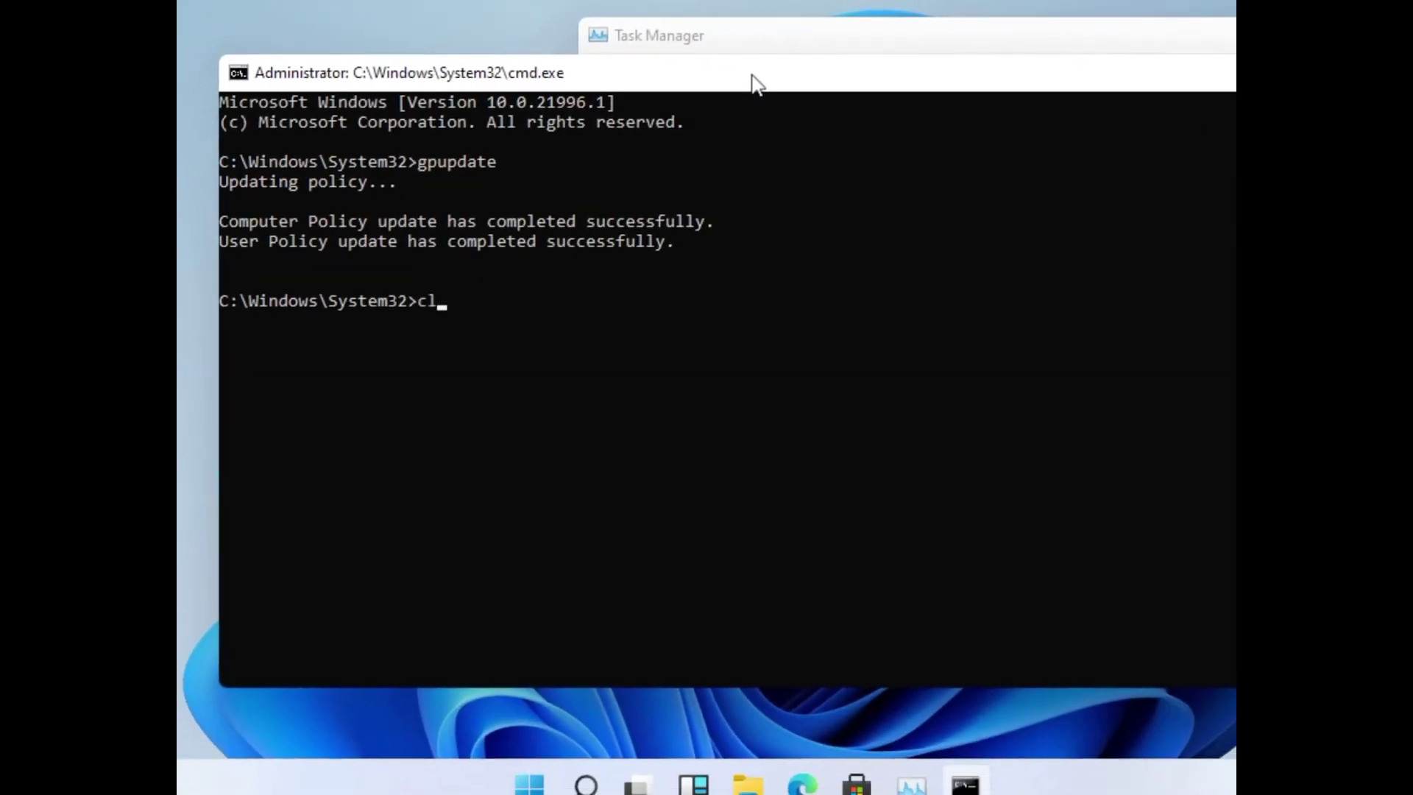
pyautogui.write('s')
pyautogui.press('Return')
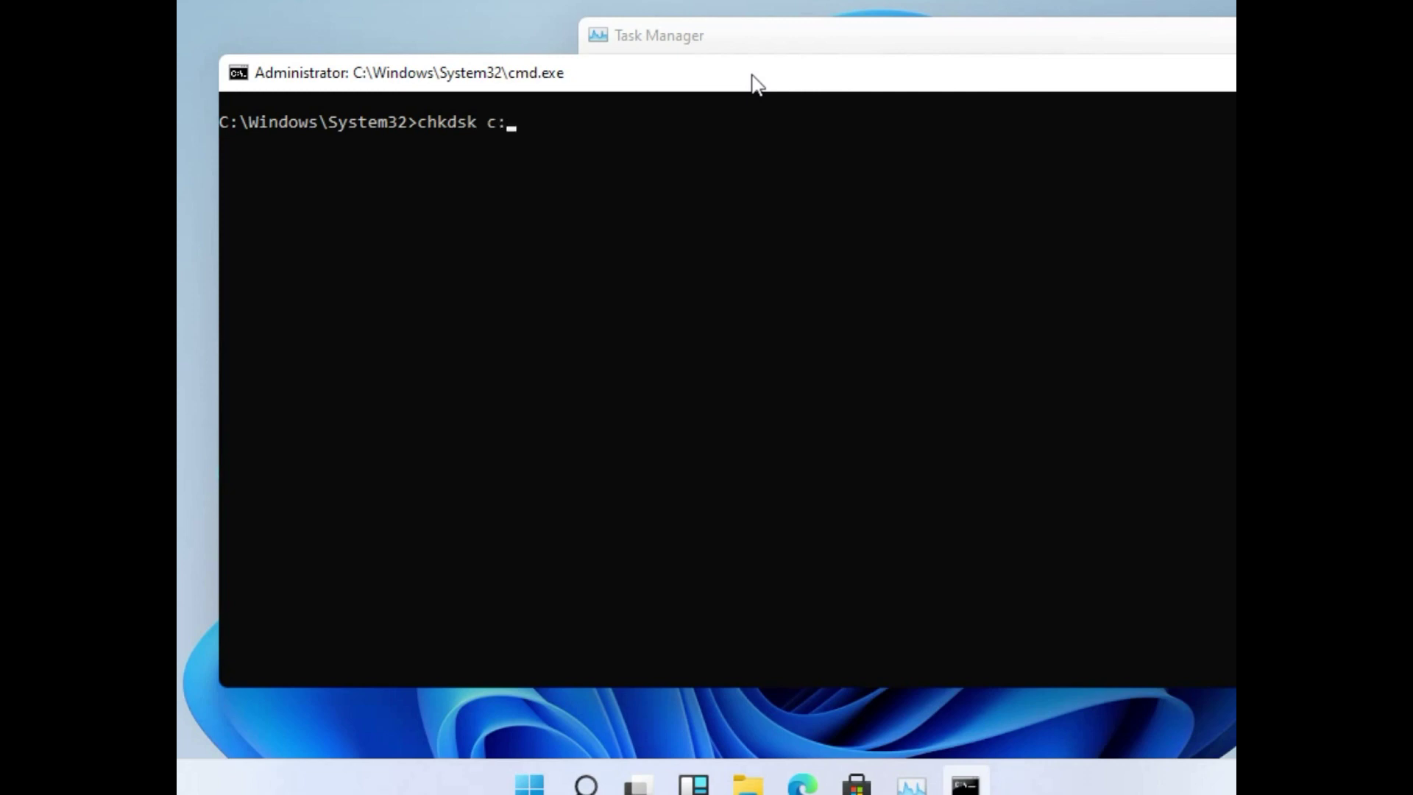
# - Run chkdsk c:, which reports no problems, then exit the administrator Command Prompt
pyautogui.press('Return')
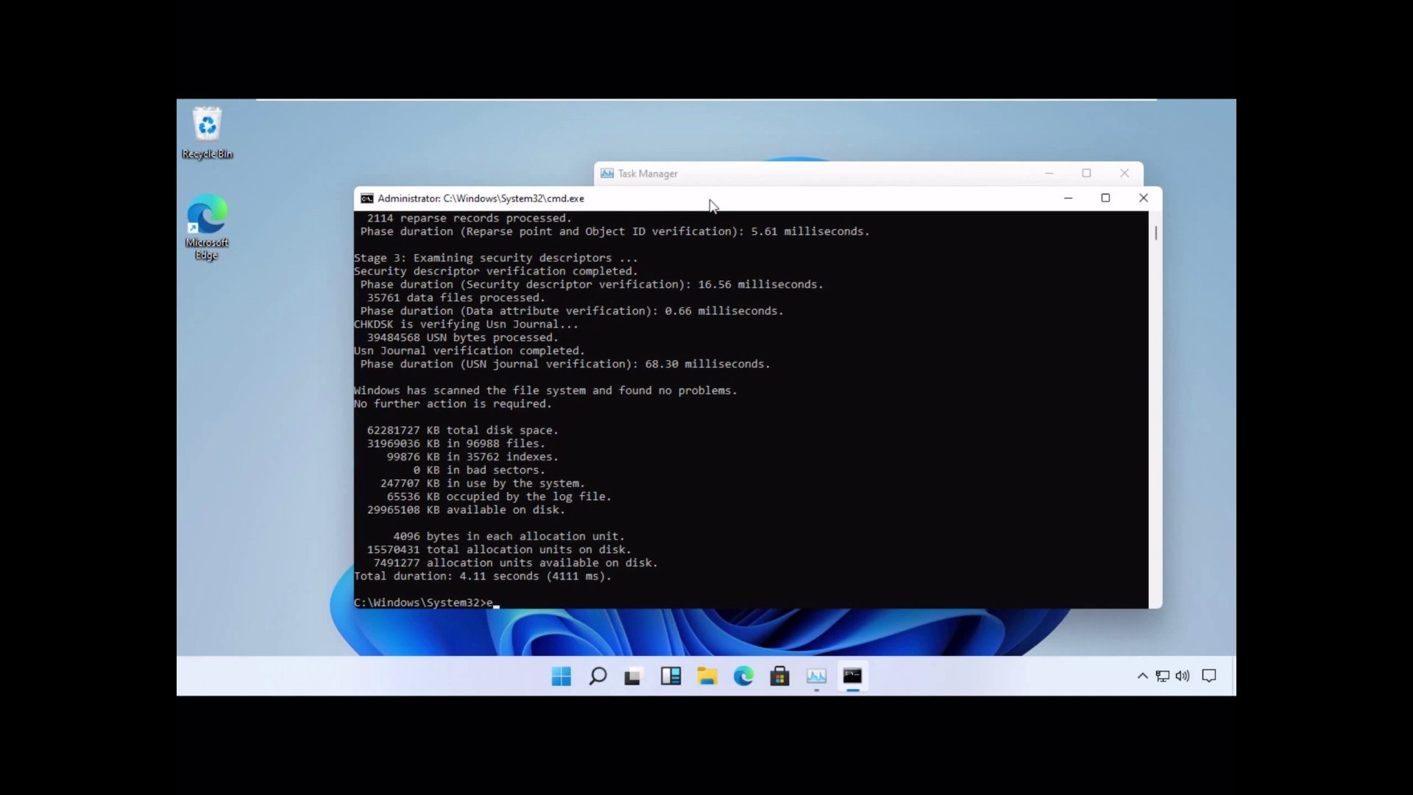
pyautogui.write('it')
pyautogui.press('Return')
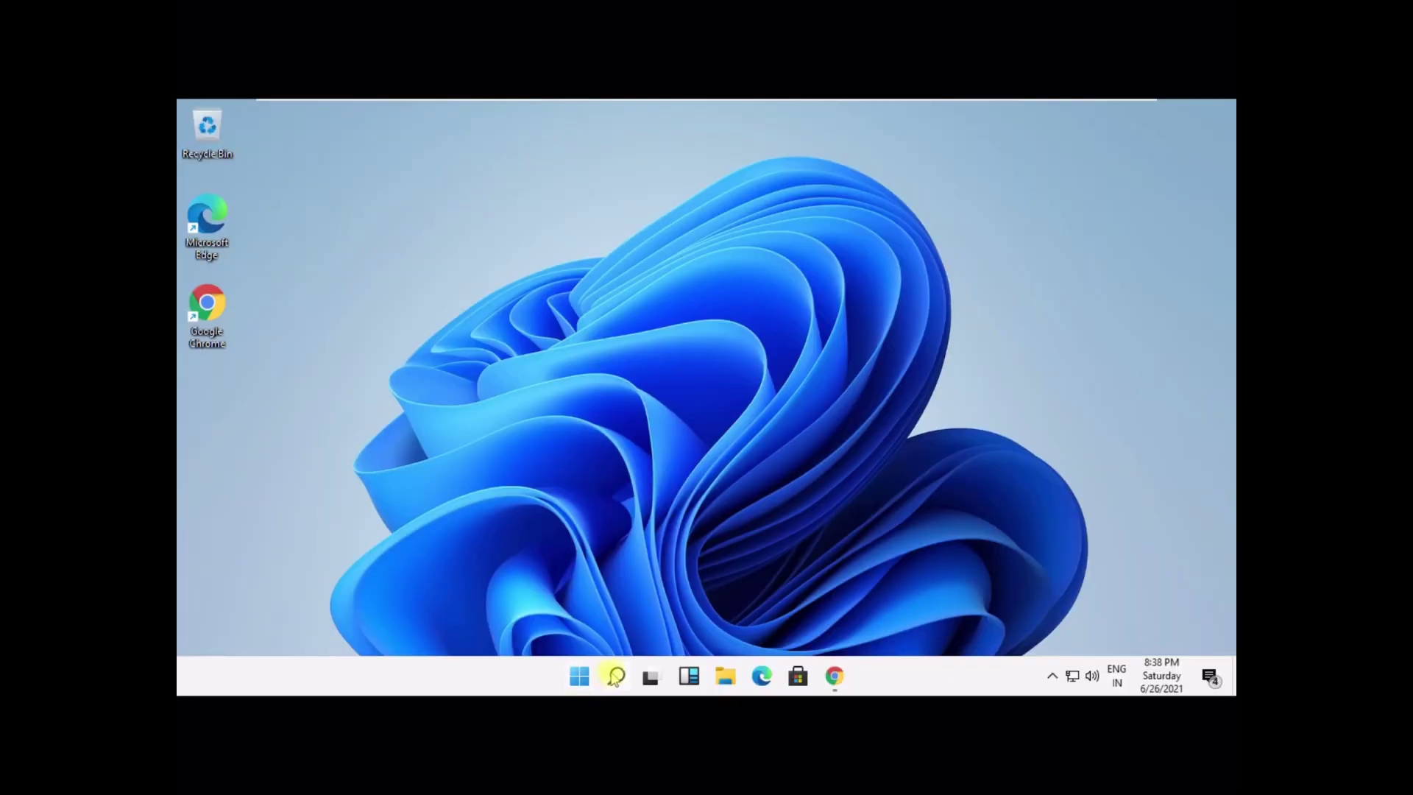
# - Launch regedit from the Run dialog found via Search and approve the UAC prompt
pyautogui.click(616, 676)
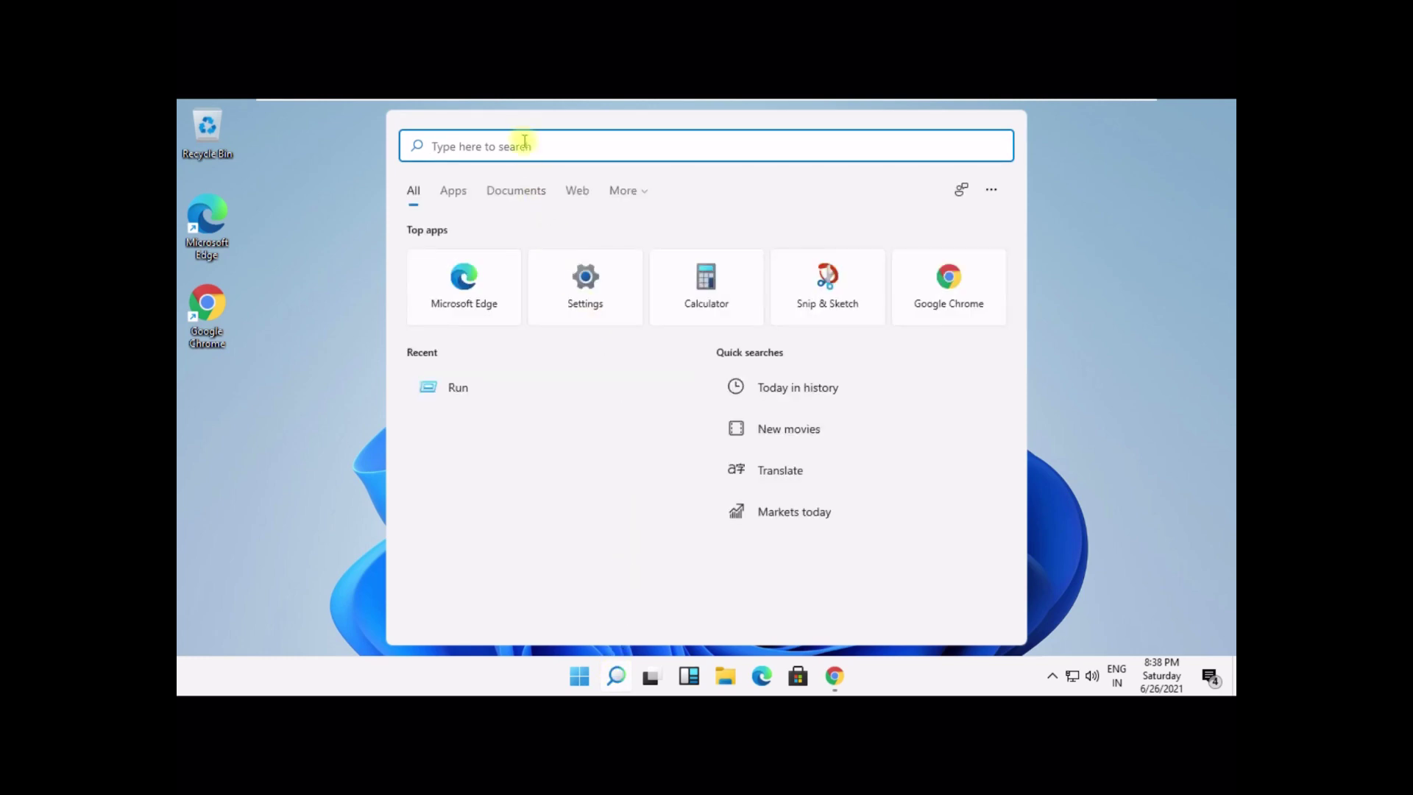
pyautogui.write('run')
pyautogui.click(738, 392)
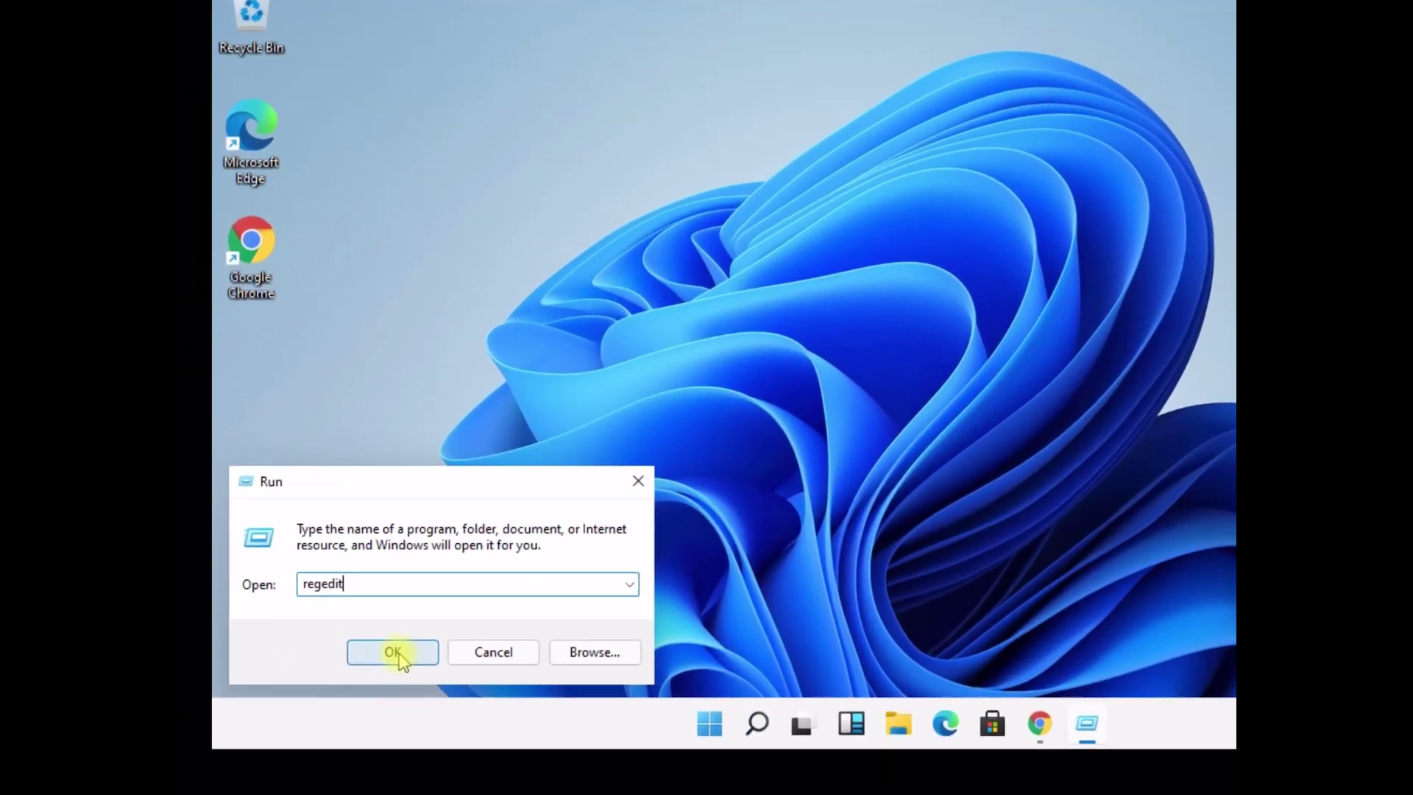
pyautogui.click(281, 660)
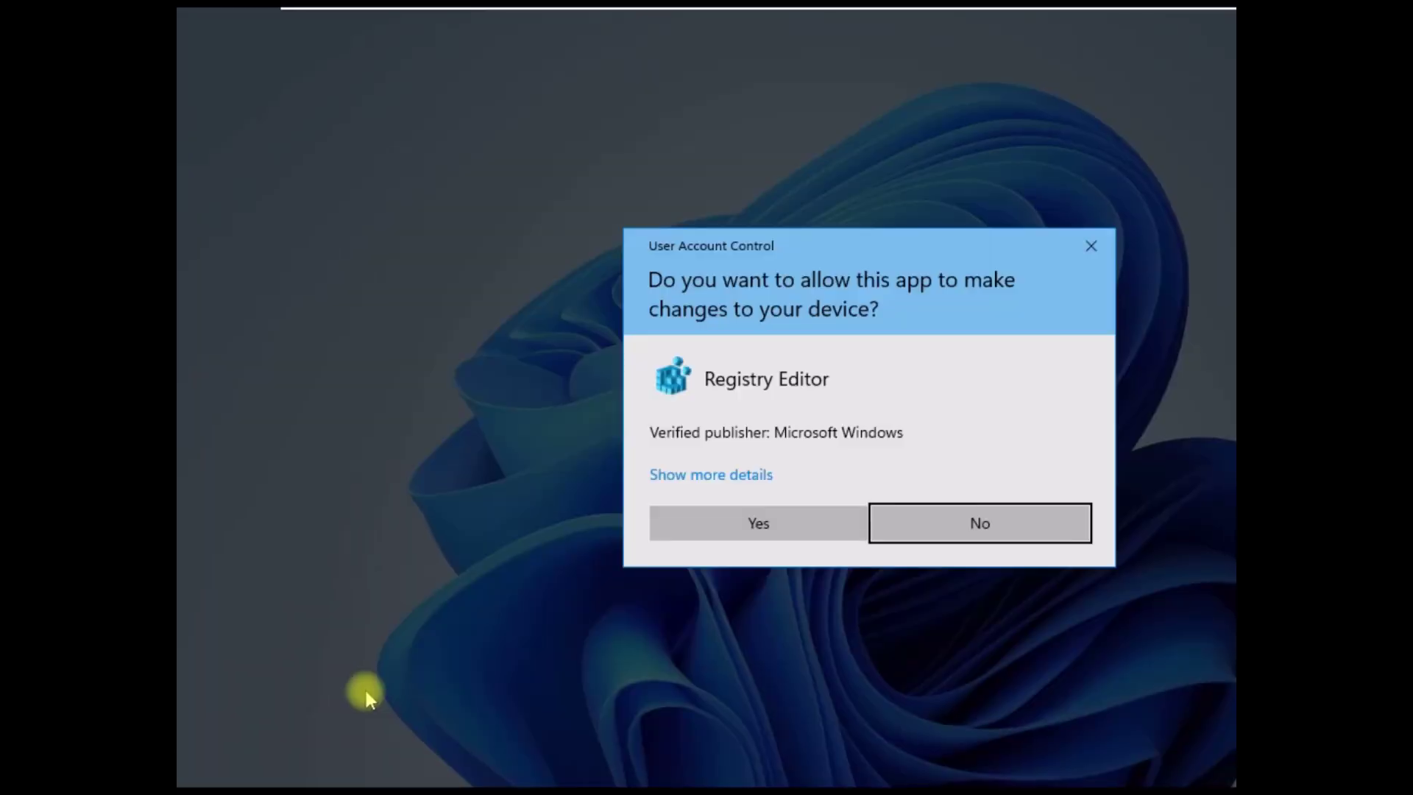
pyautogui.click(750, 520)
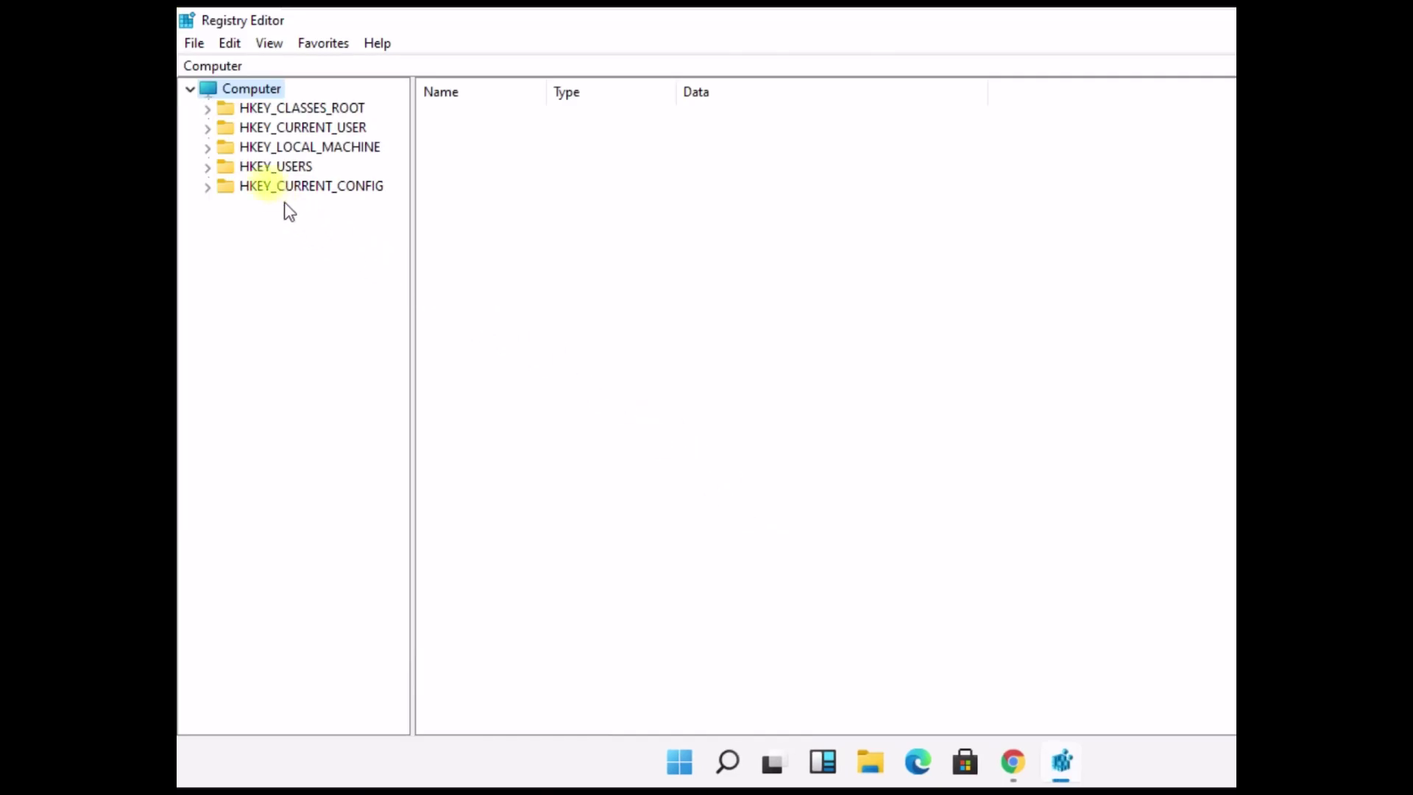
# - Expand HKEY_LOCAL_MACHINE > SOFTWARE > Microsoft in the Registry Editor key tree
pyautogui.click(254, 150)
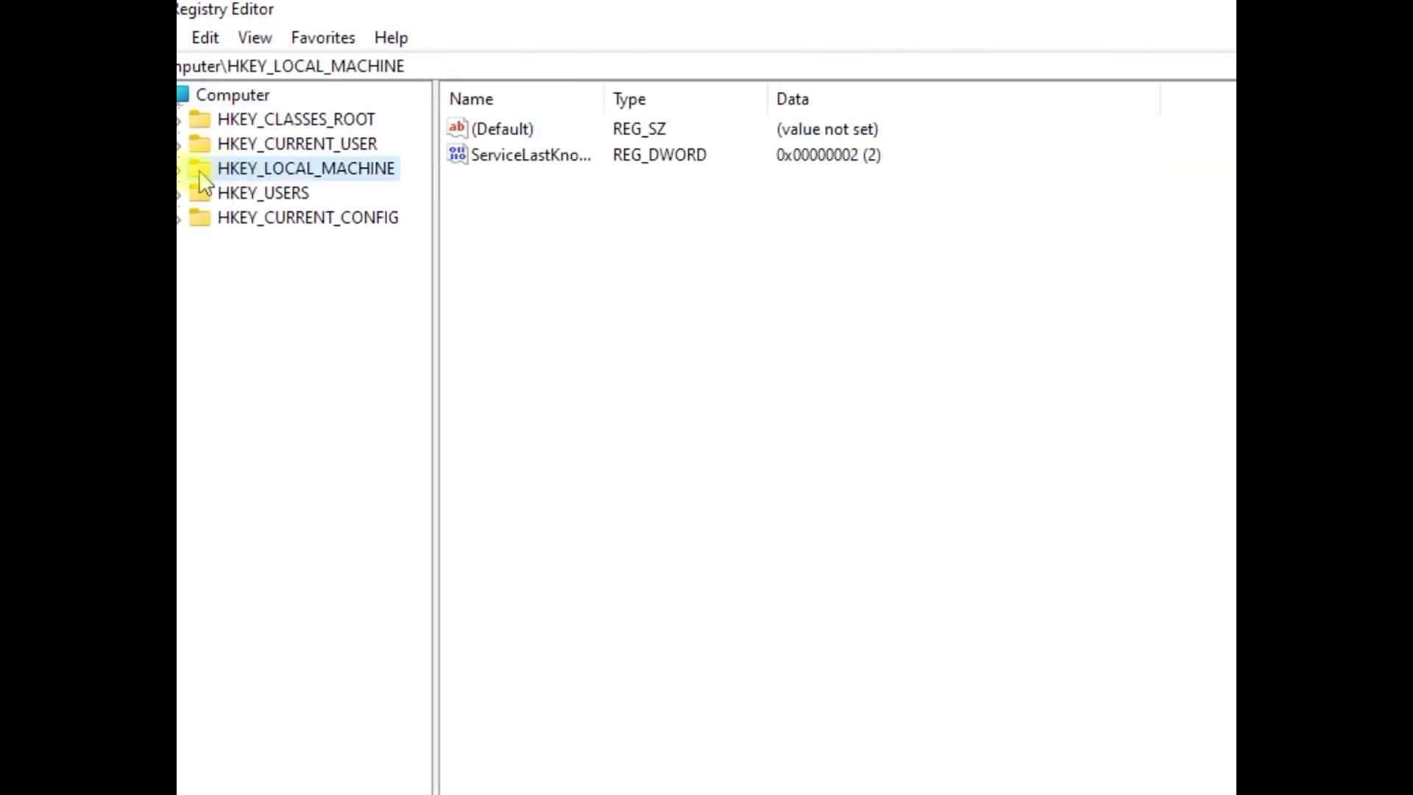
pyautogui.click(179, 171)
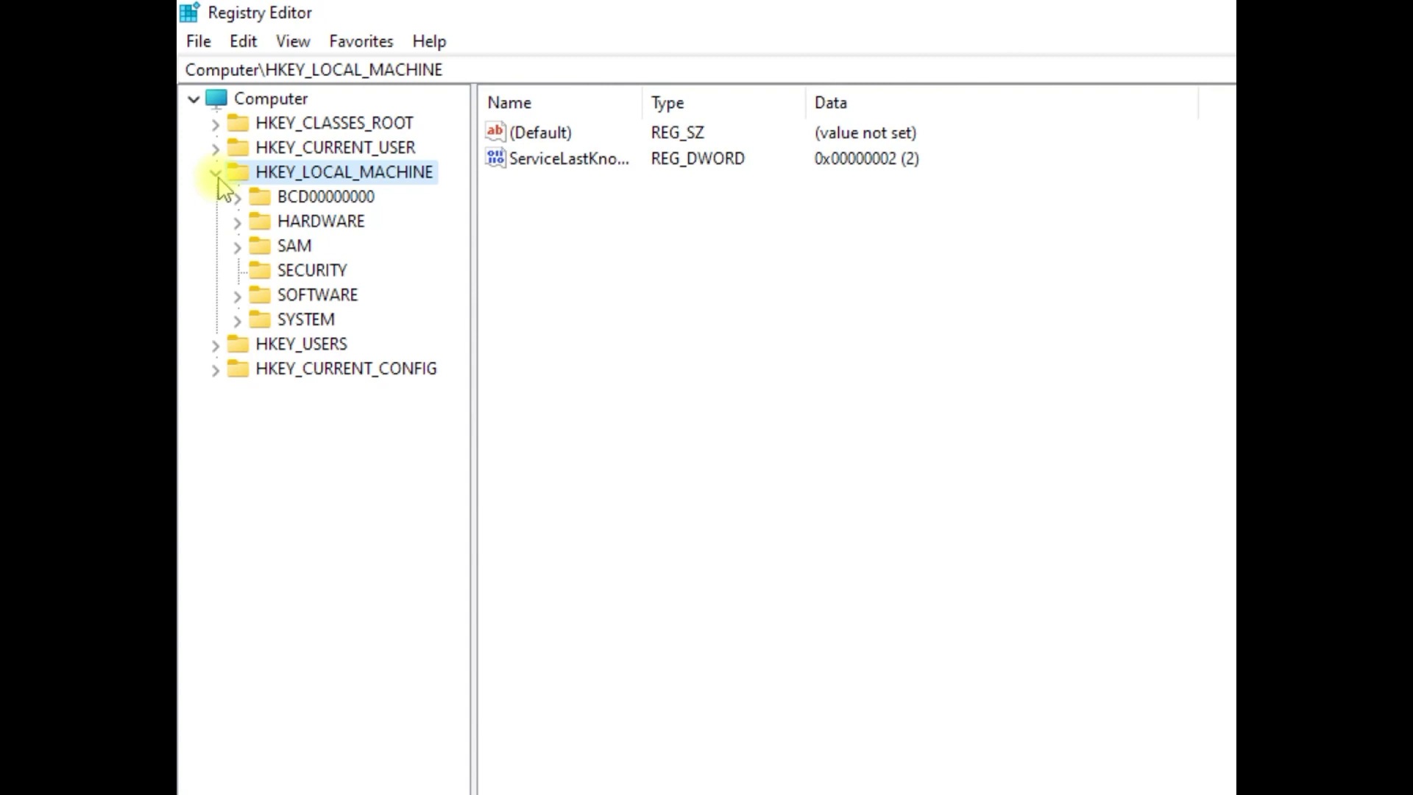
pyautogui.click(319, 298)
pyautogui.click(236, 297)
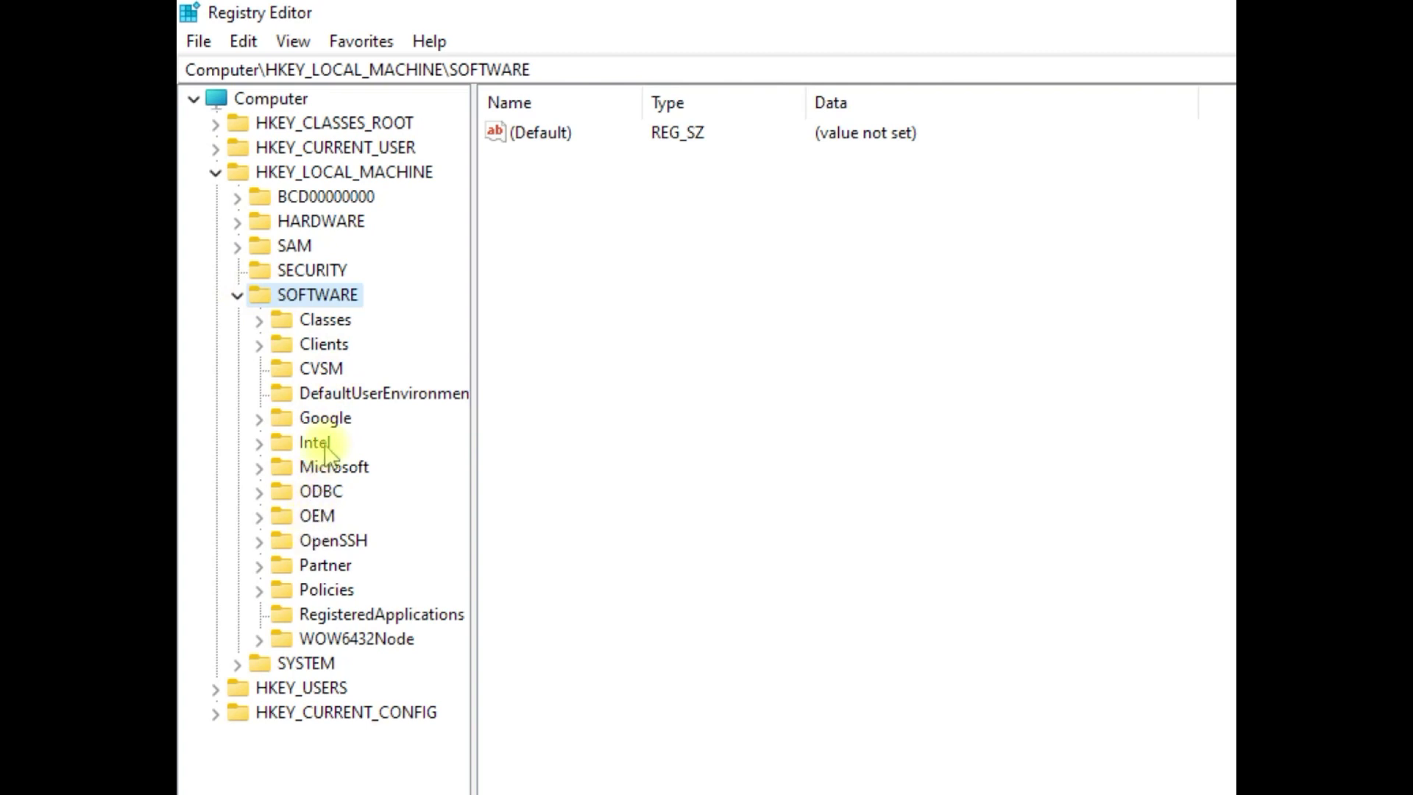
pyautogui.click(311, 466)
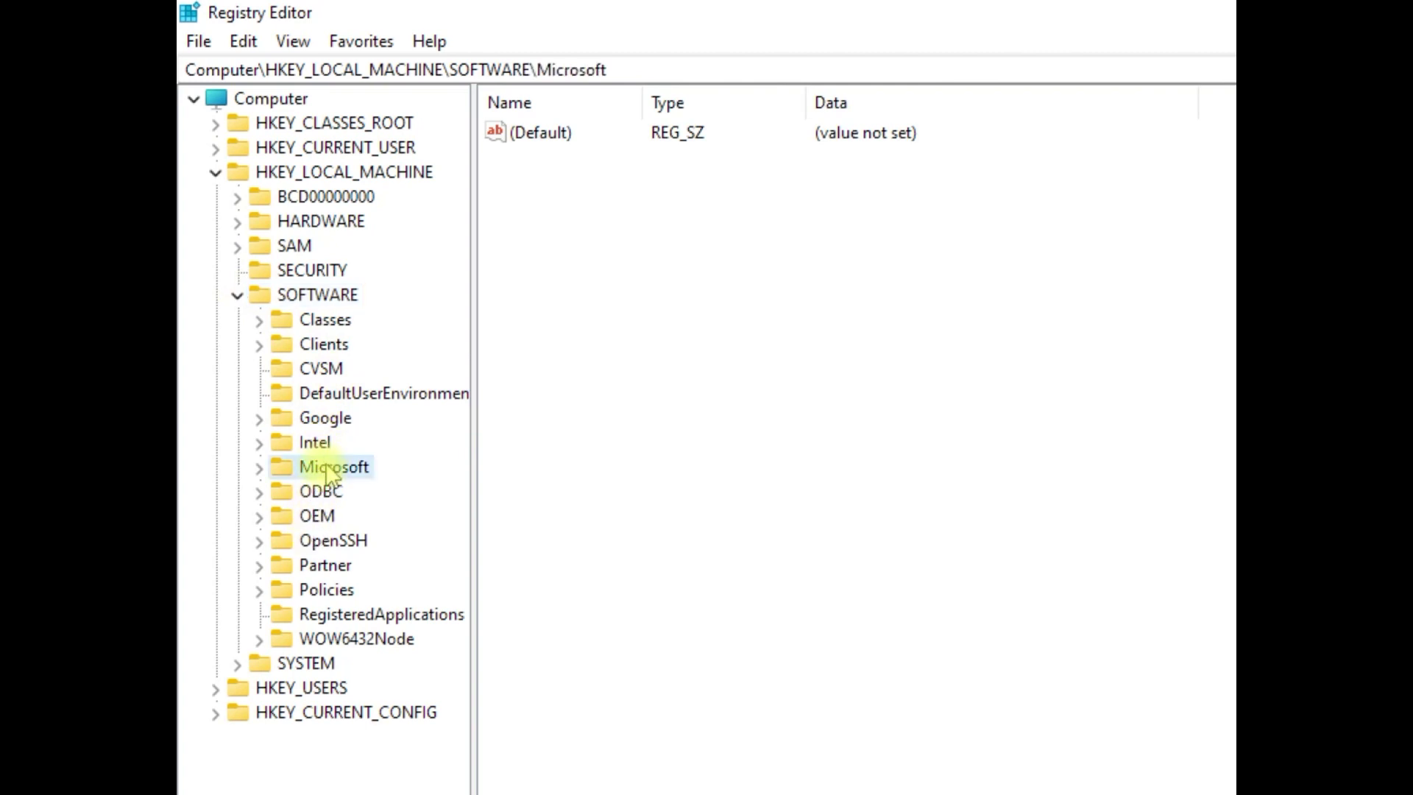
pyautogui.click(259, 468)
# - Widen the tree, expand Windows, select the Dwm key and open its context menu for a new value
pyautogui.scroll(-5, 345, 469)
pyautogui.scroll(-20, 343, 469)
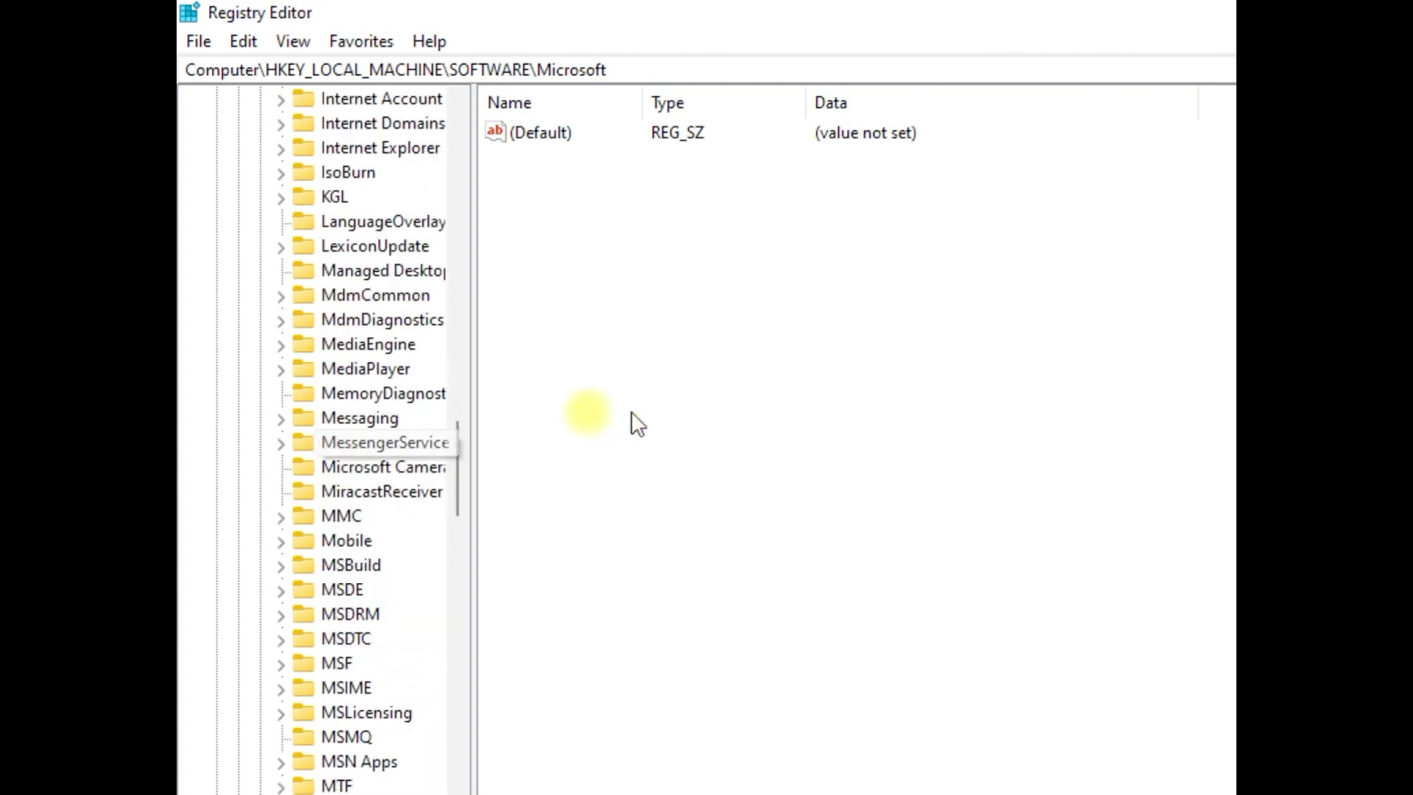
pyautogui.moveTo(473, 410); pyautogui.dragTo(609, 435)
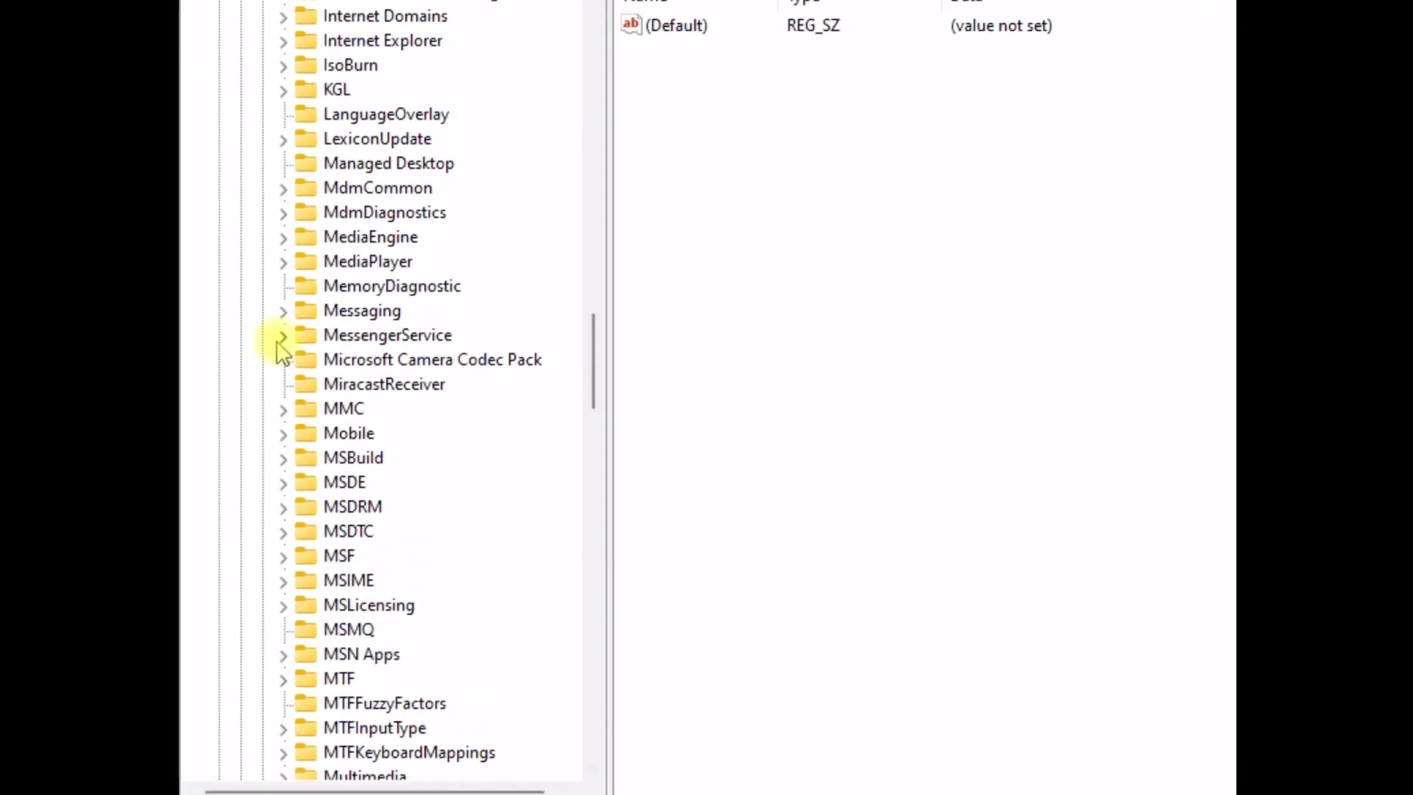
pyautogui.scroll(-20, 280, 346)
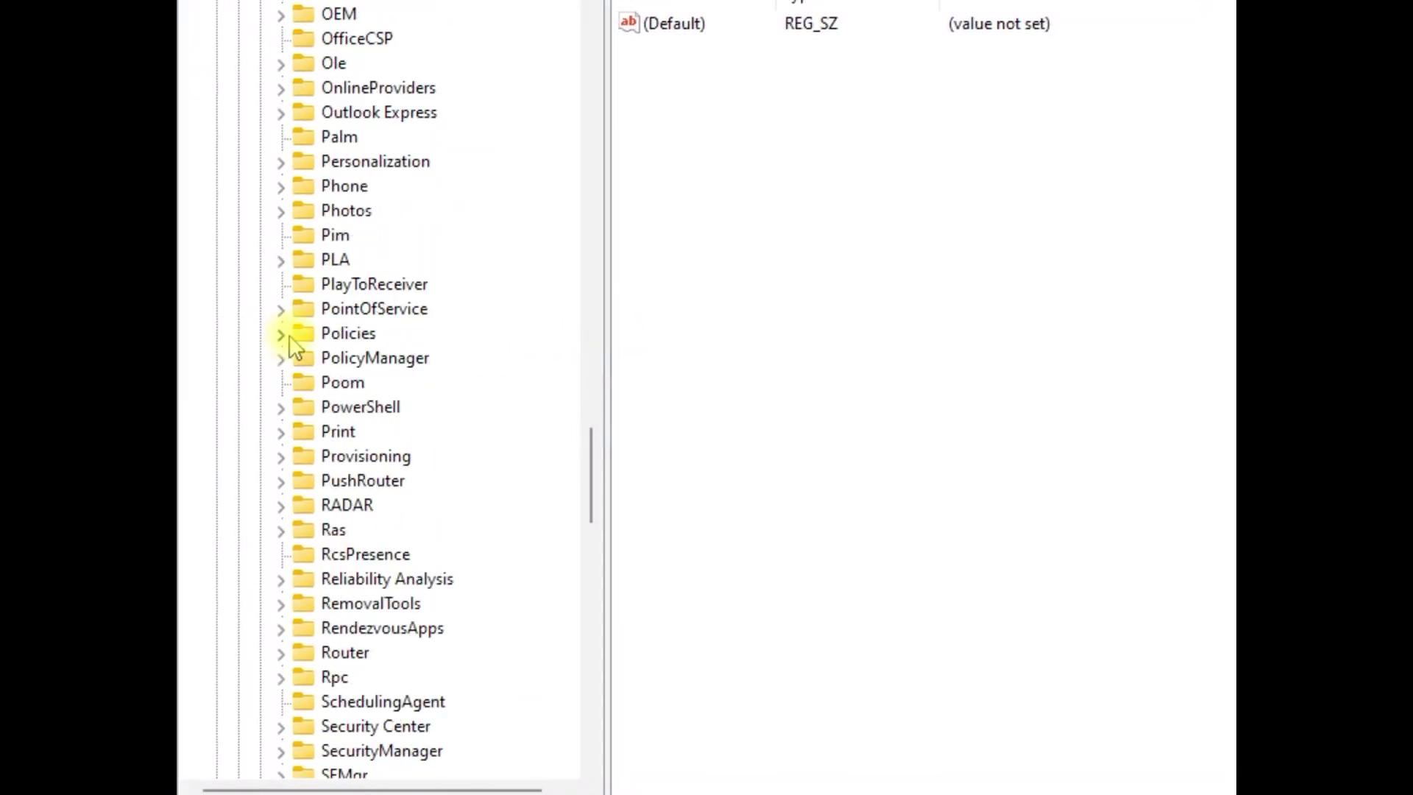
pyautogui.scroll(-2, 297, 334)
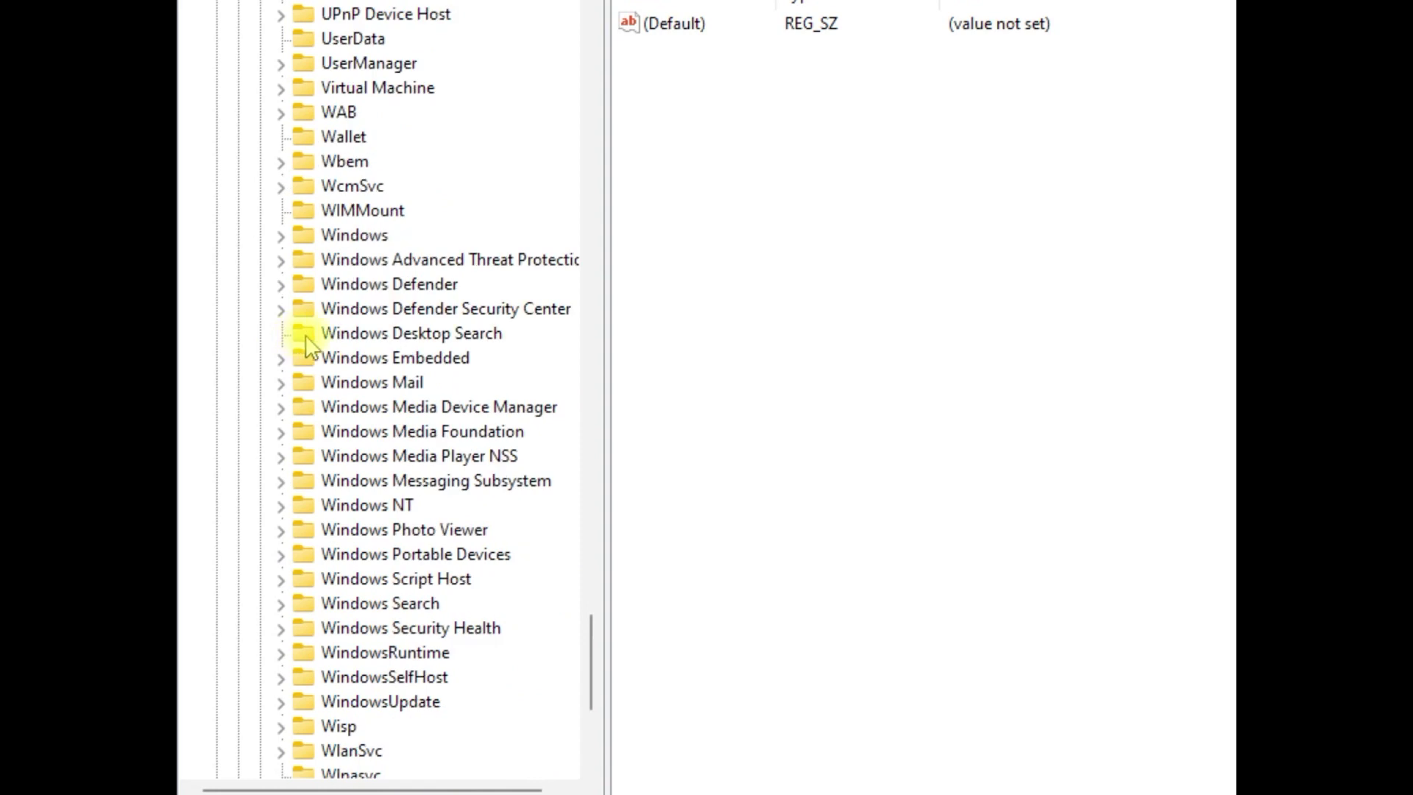
pyautogui.click(328, 230)
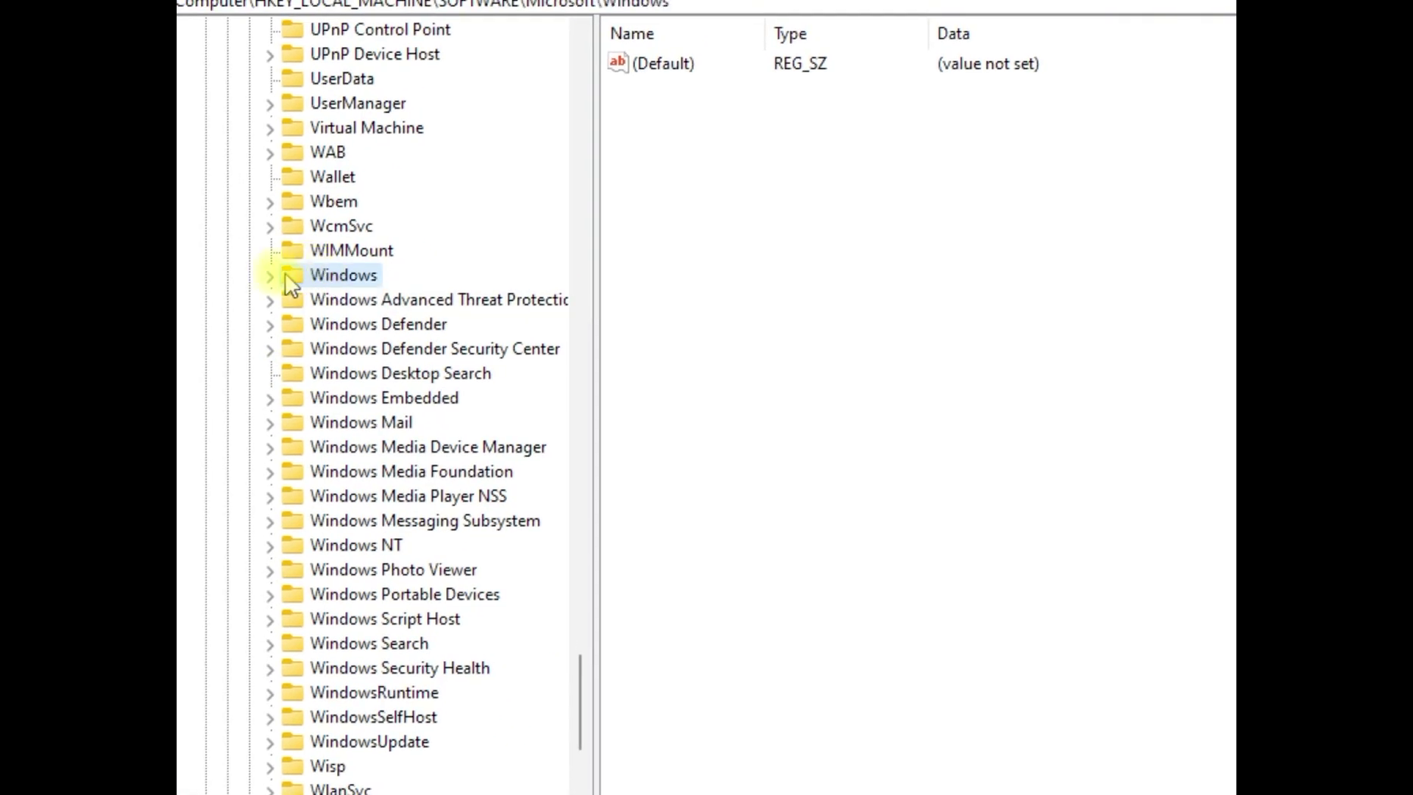
pyautogui.click(270, 277)
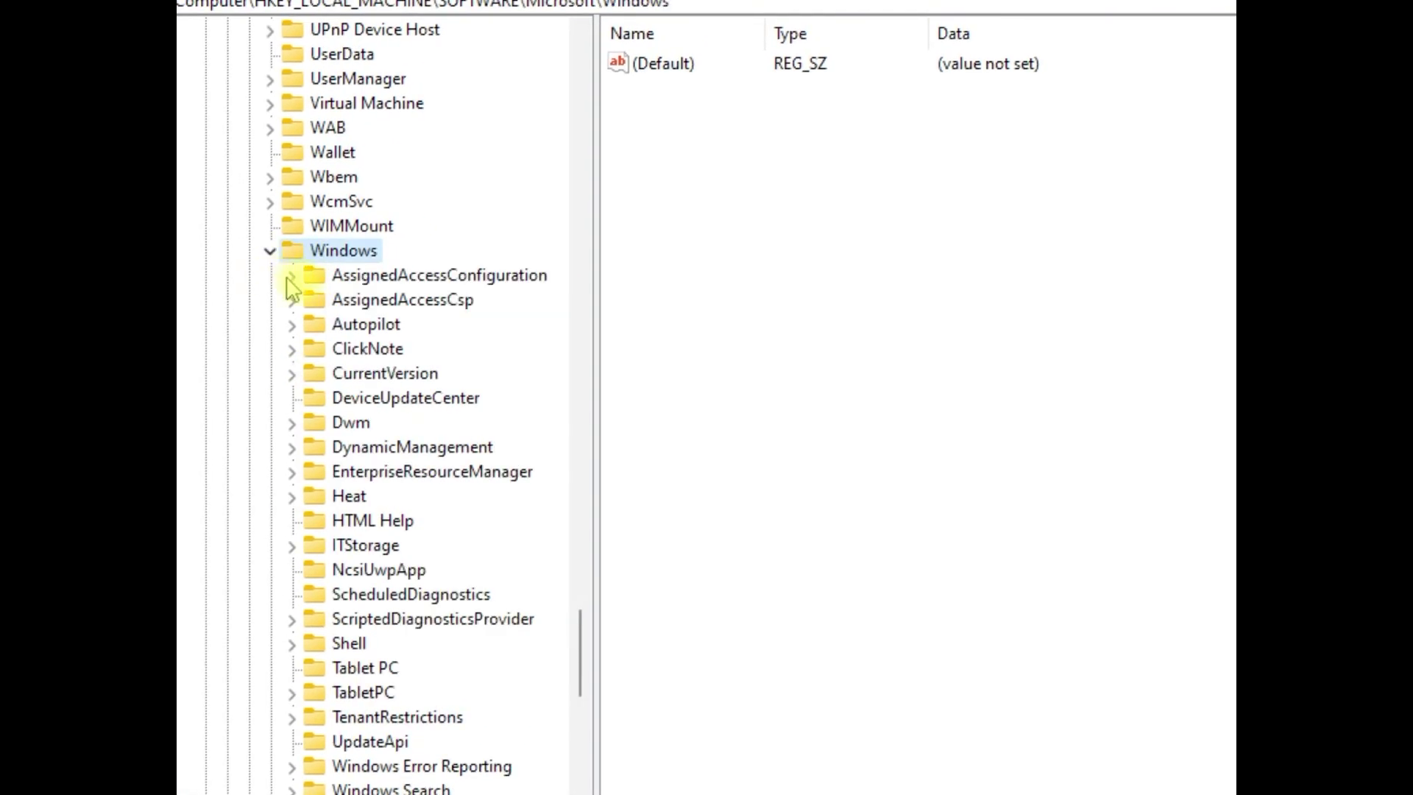
pyautogui.click(354, 424)
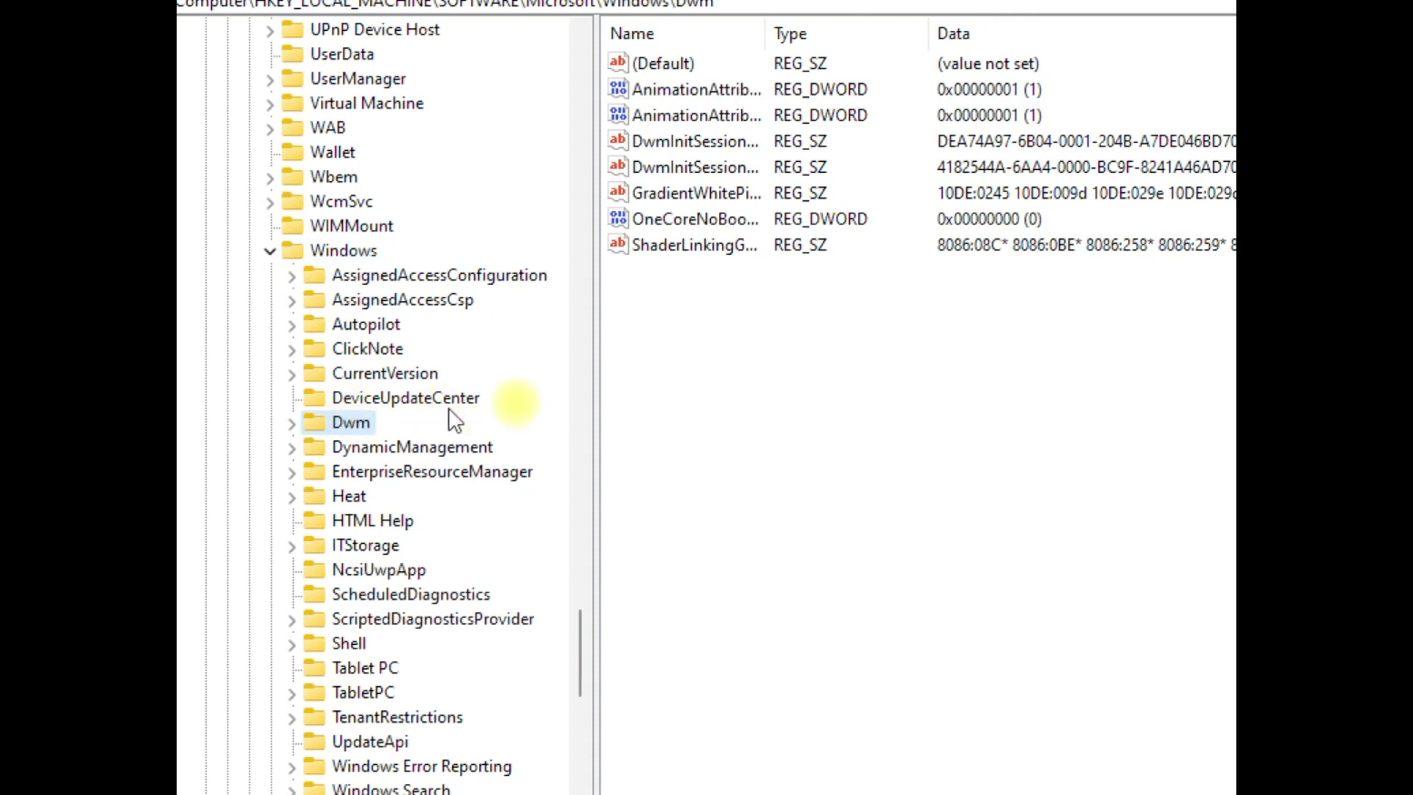
pyautogui.rightClick(744, 335)
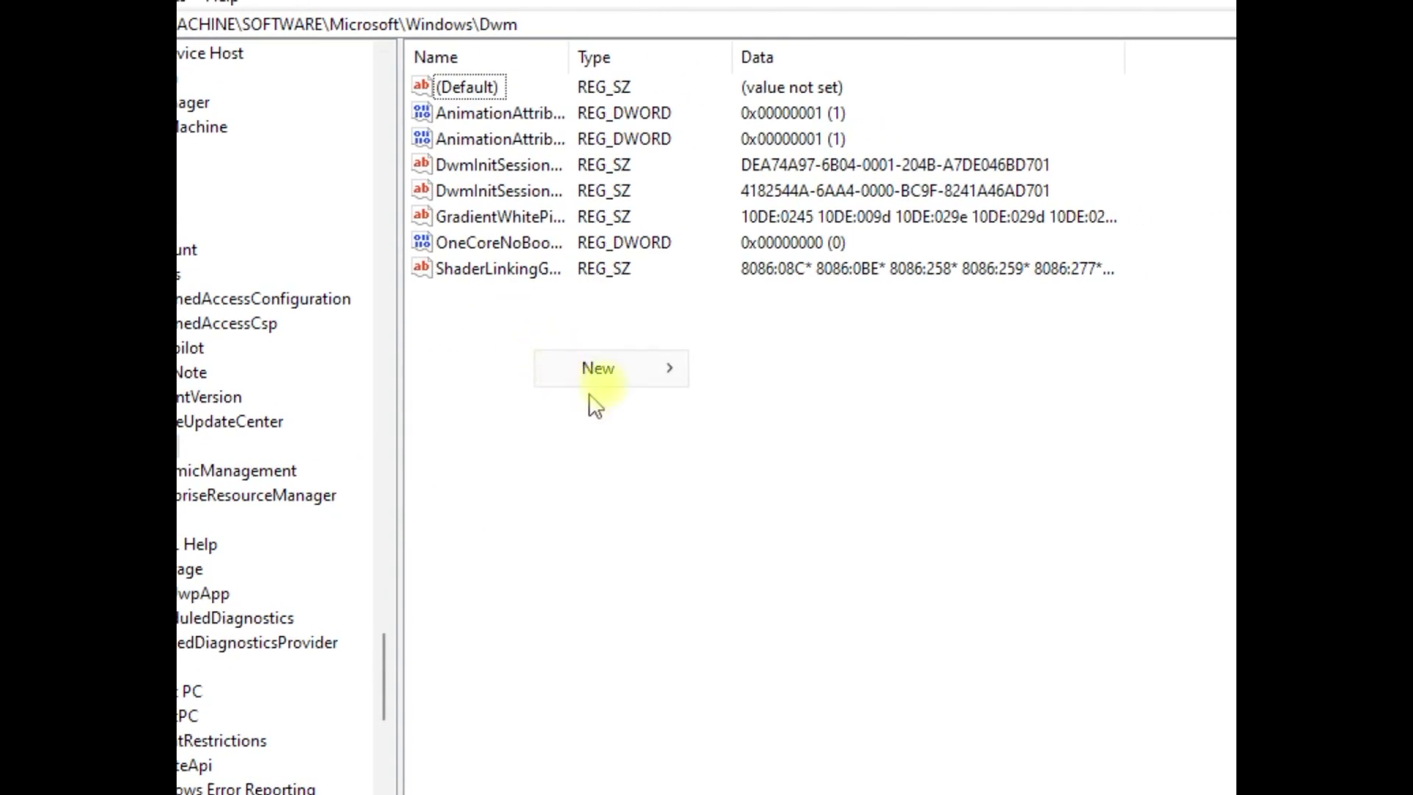
# - Create a new DWORD (32-bit) value under Dwm named ForceEffectMode
pyautogui.moveTo(600, 377)
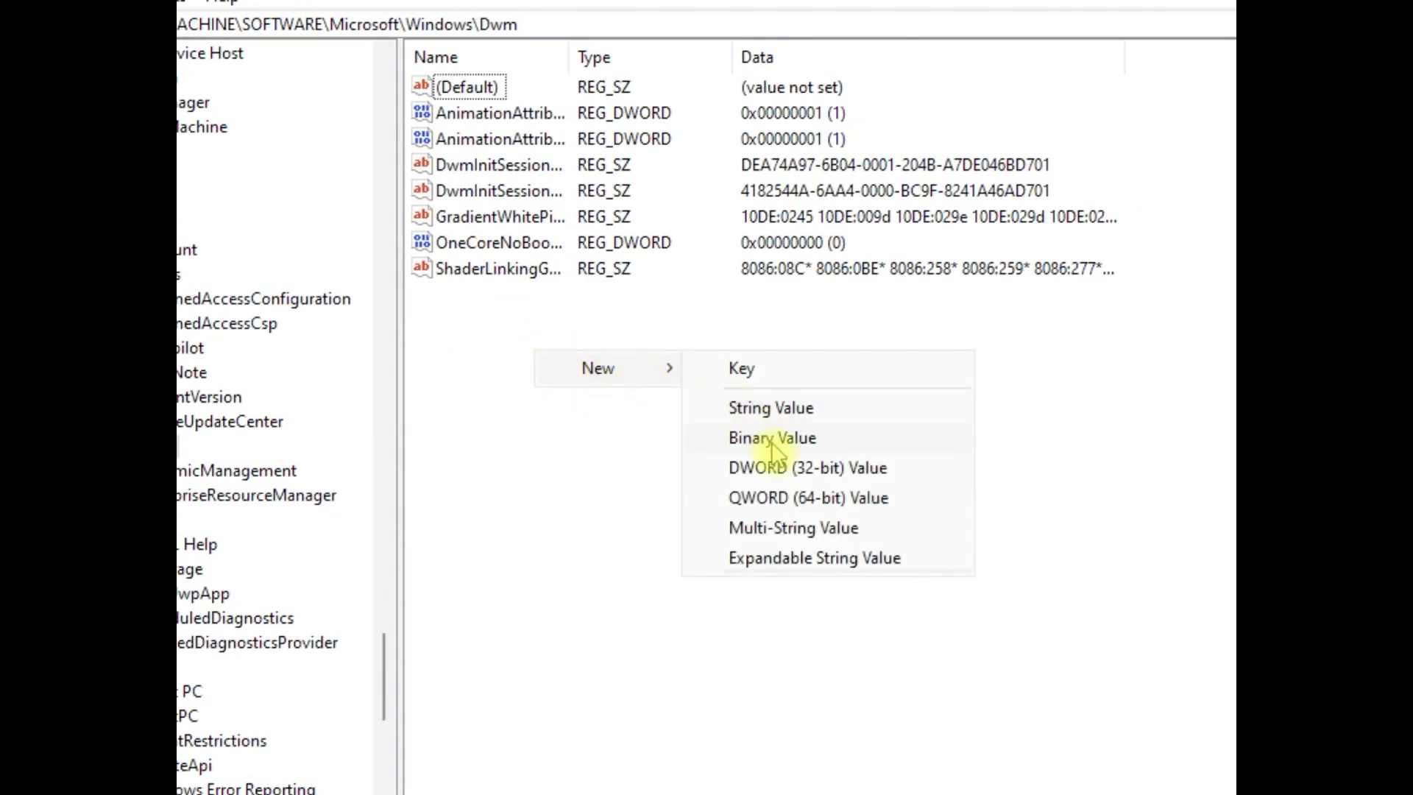
pyautogui.click(779, 470)
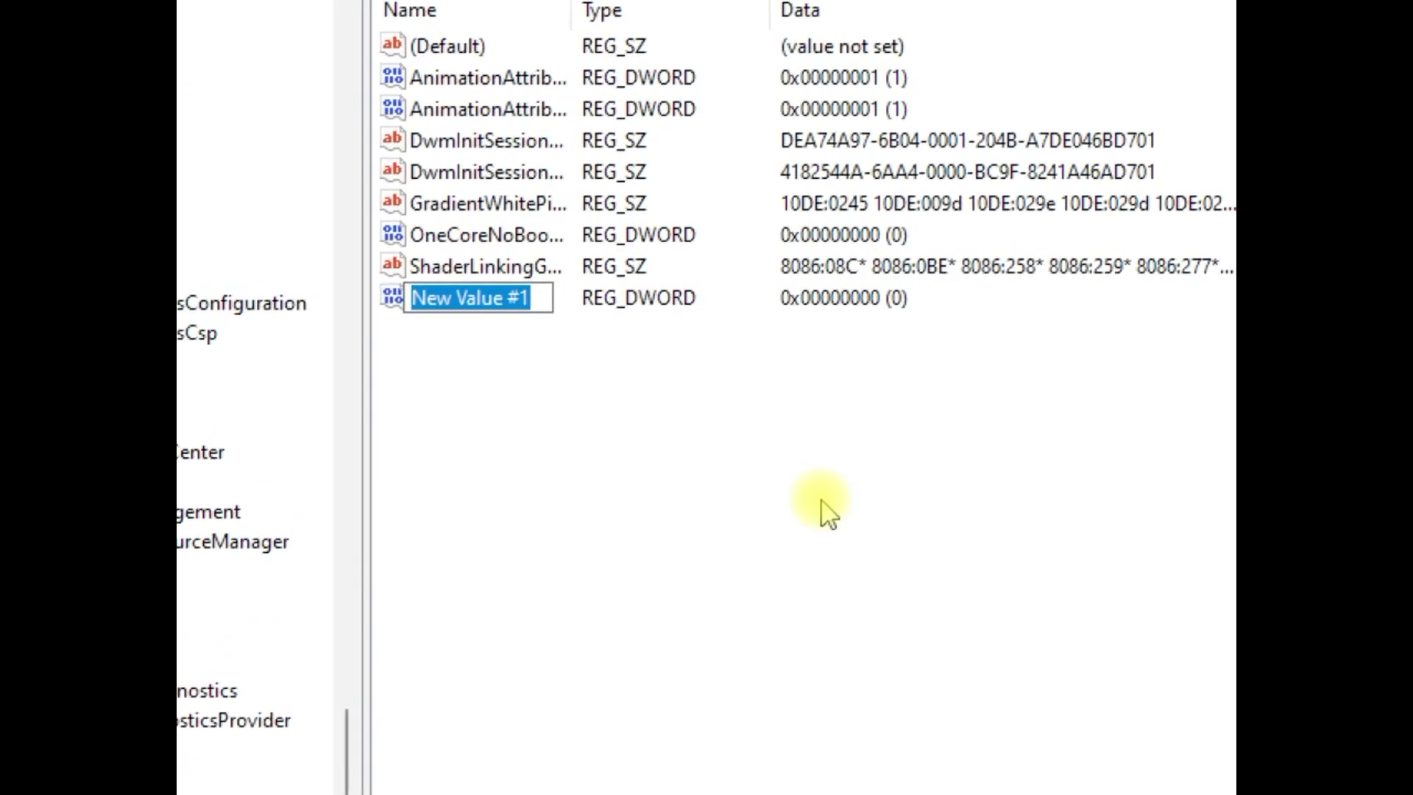
pyautogui.press('BackSpace')
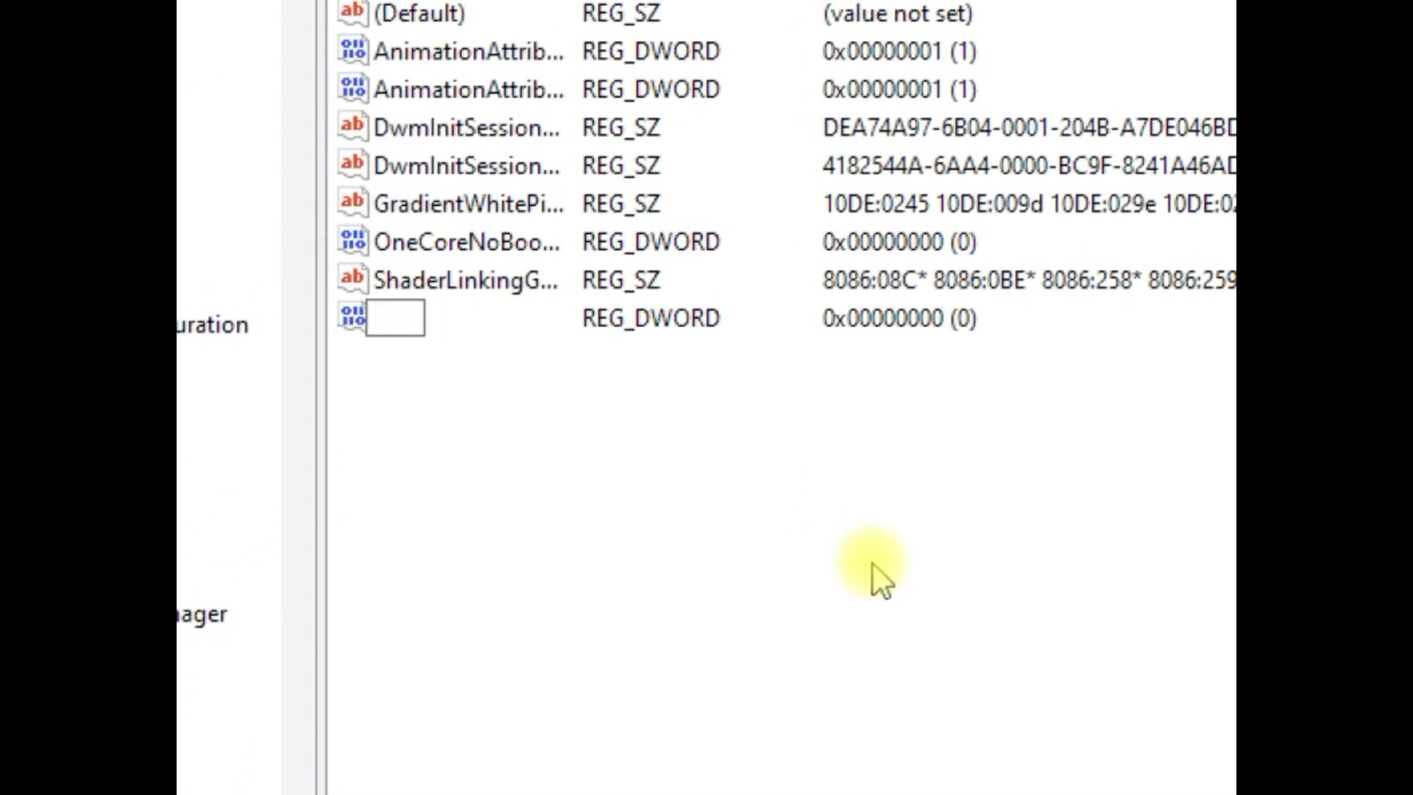
pyautogui.write('Forc')
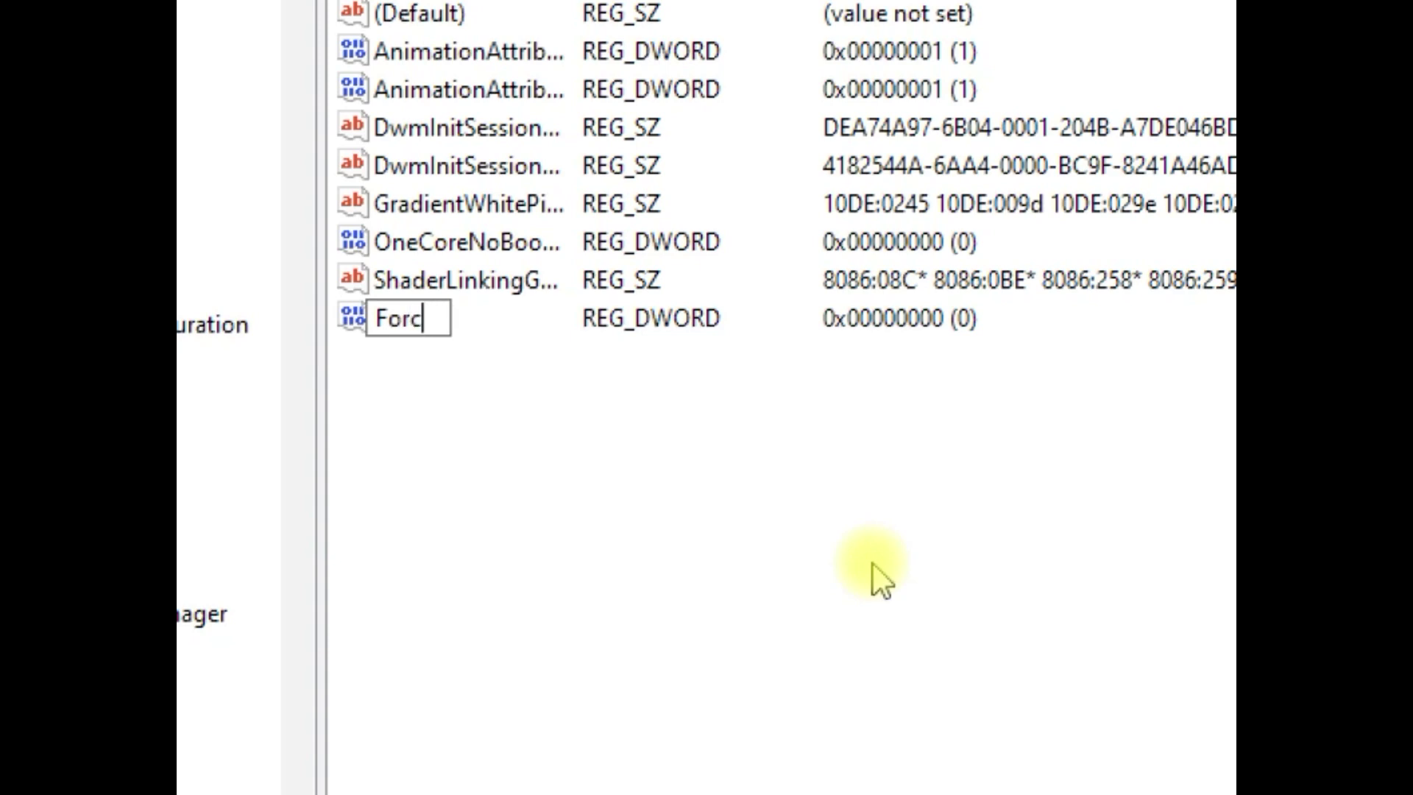
pyautogui.write('eEffectMode')
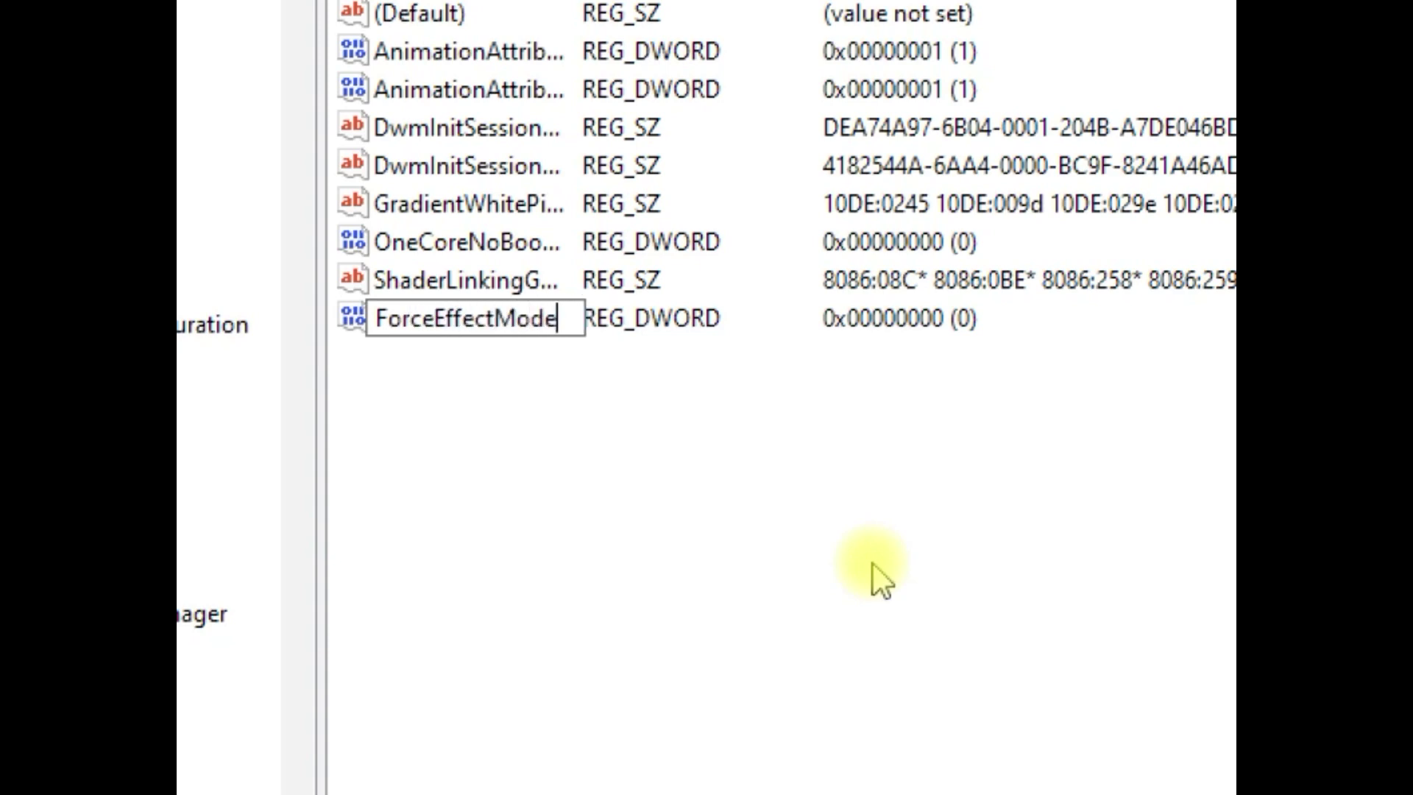
pyautogui.press('Return')
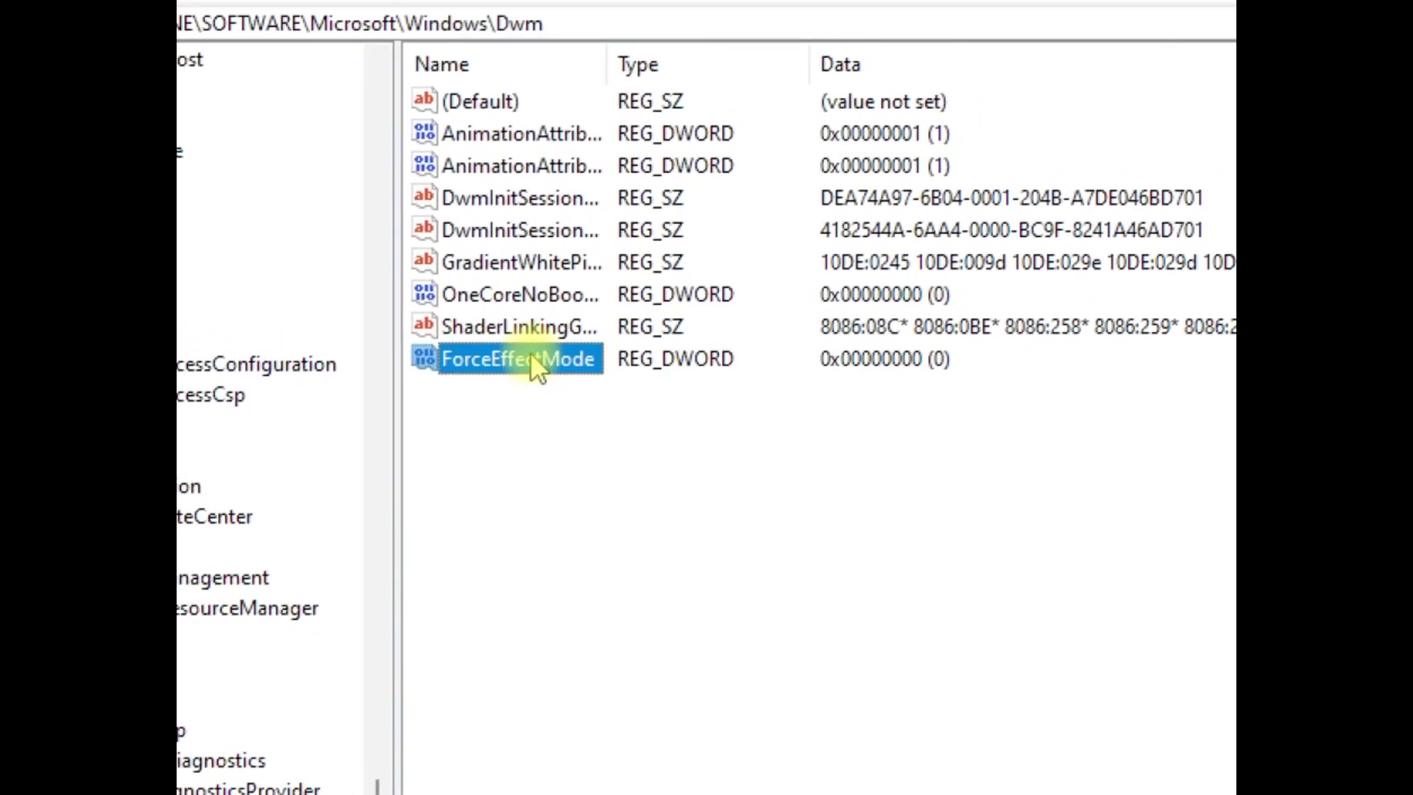
# - Set ForceEffectMode's value data to 2
pyautogui.doubleClick(501, 320)
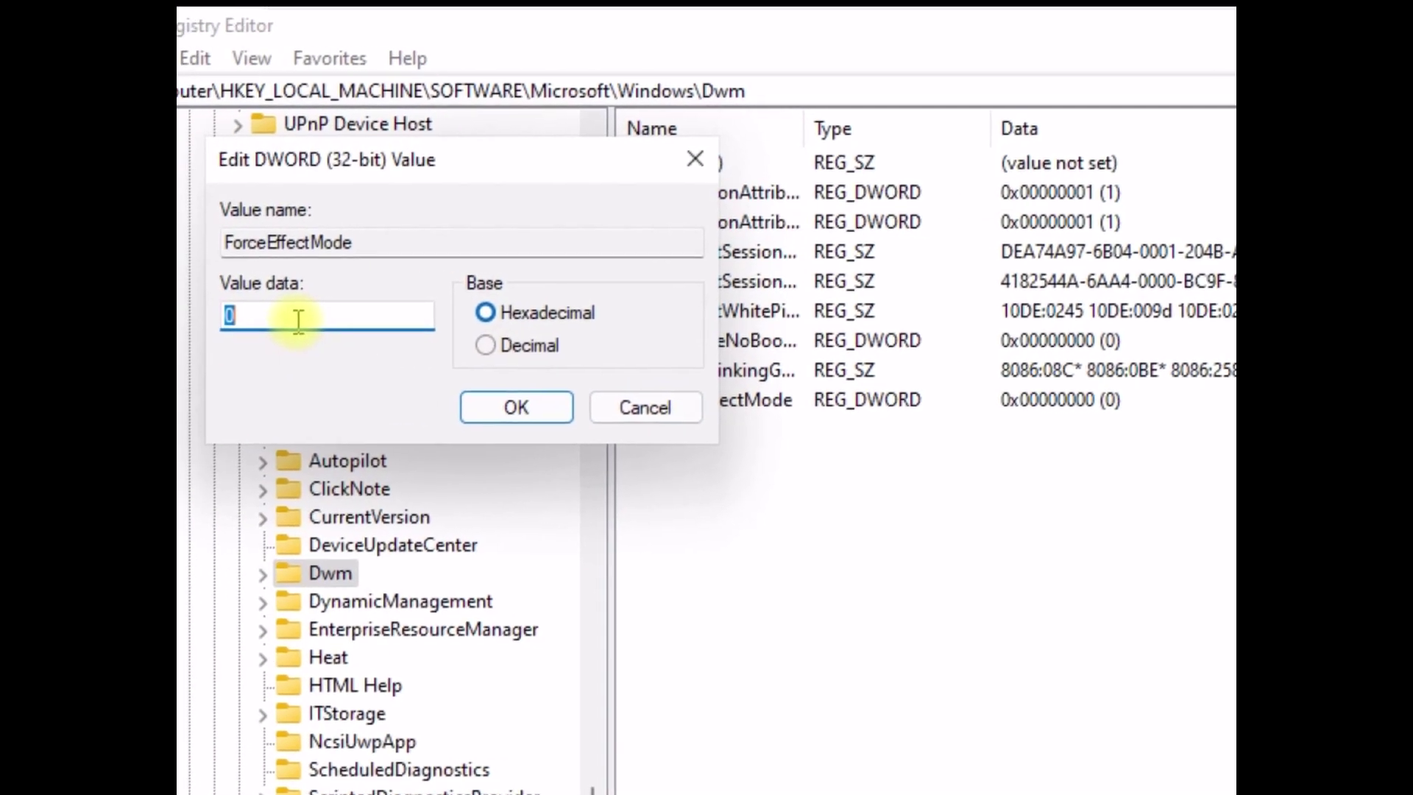
pyautogui.press('BackSpace')
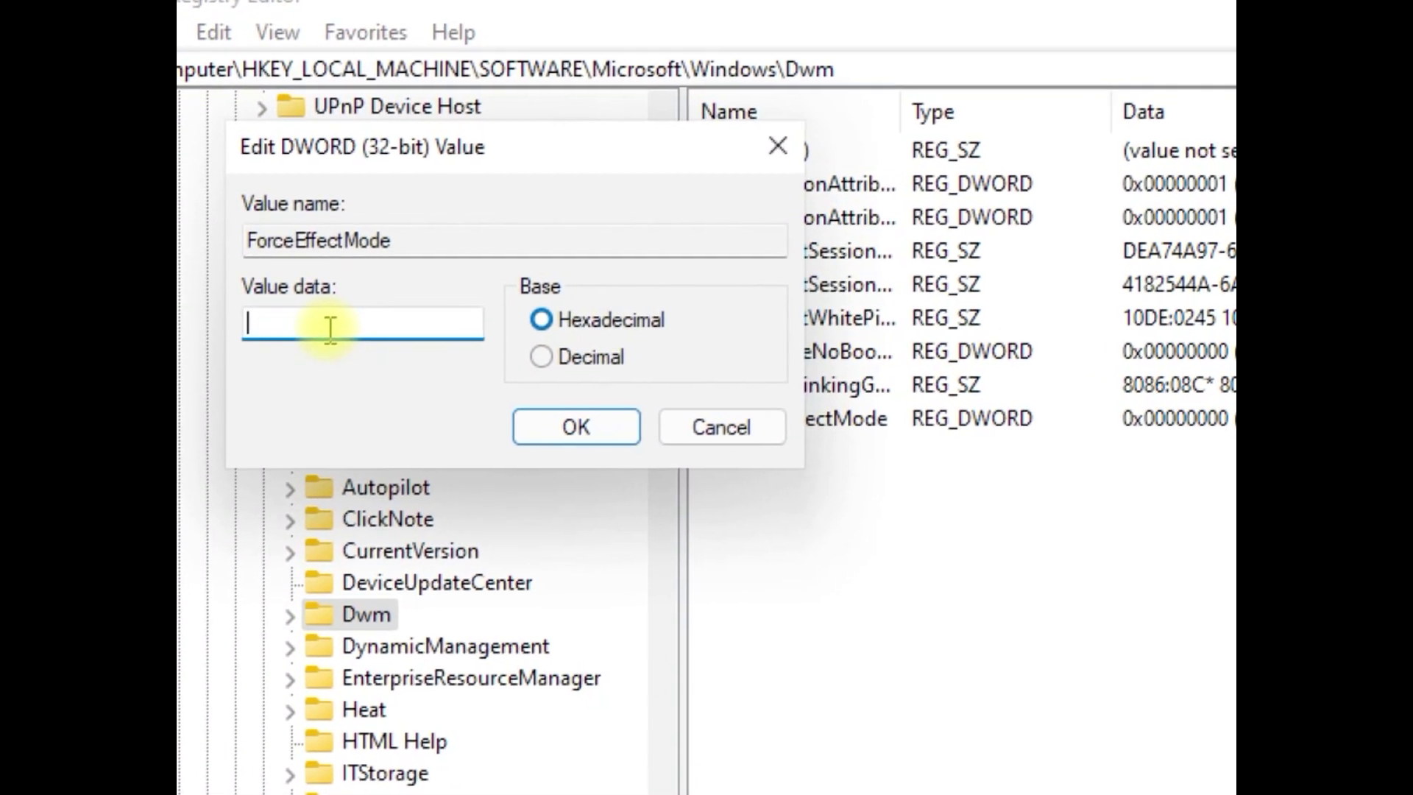
pyautogui.write('2')
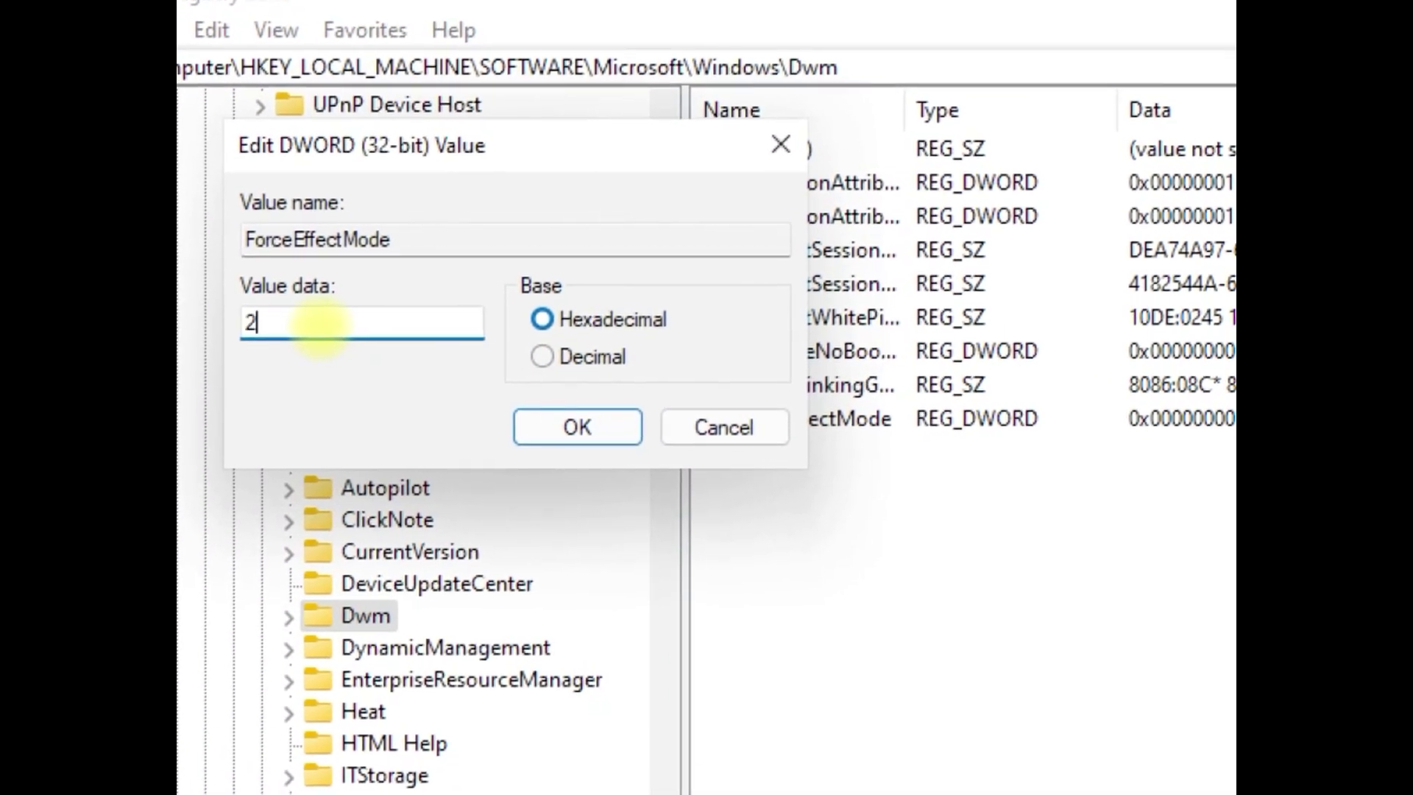
pyautogui.click(578, 429)
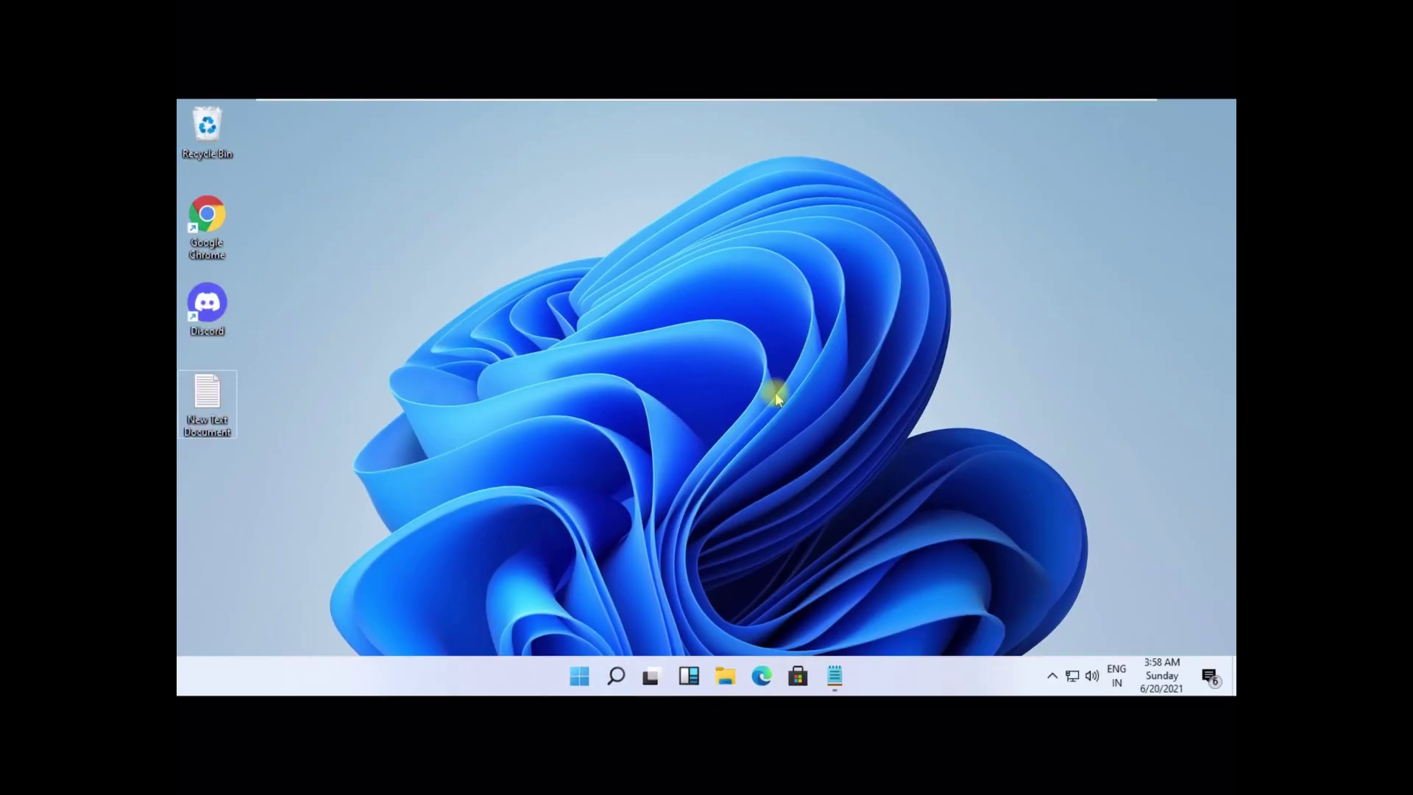
# - Search for cmd and run Command Prompt as administrator, approving the UAC prompt
pyautogui.click(616, 675)
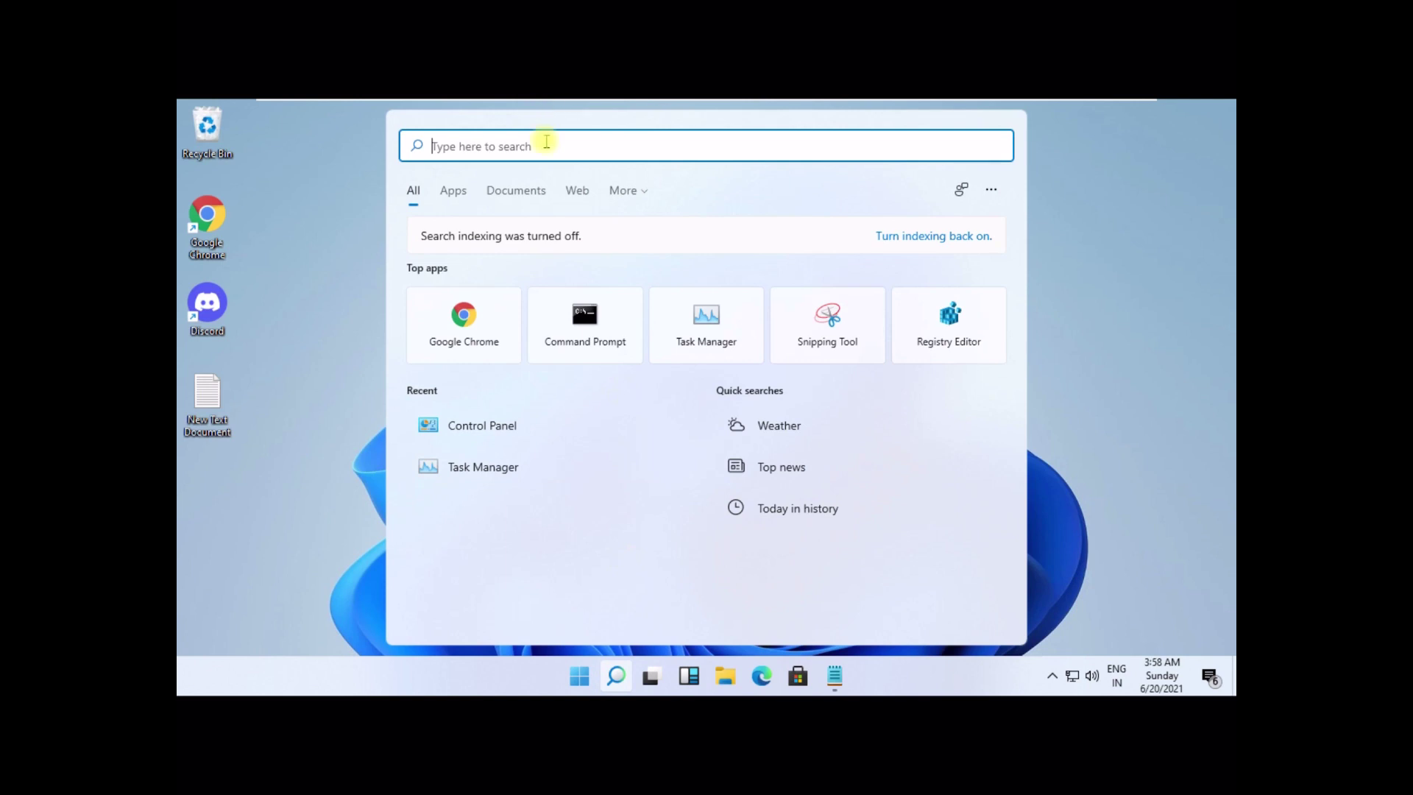
pyautogui.write('cmd')
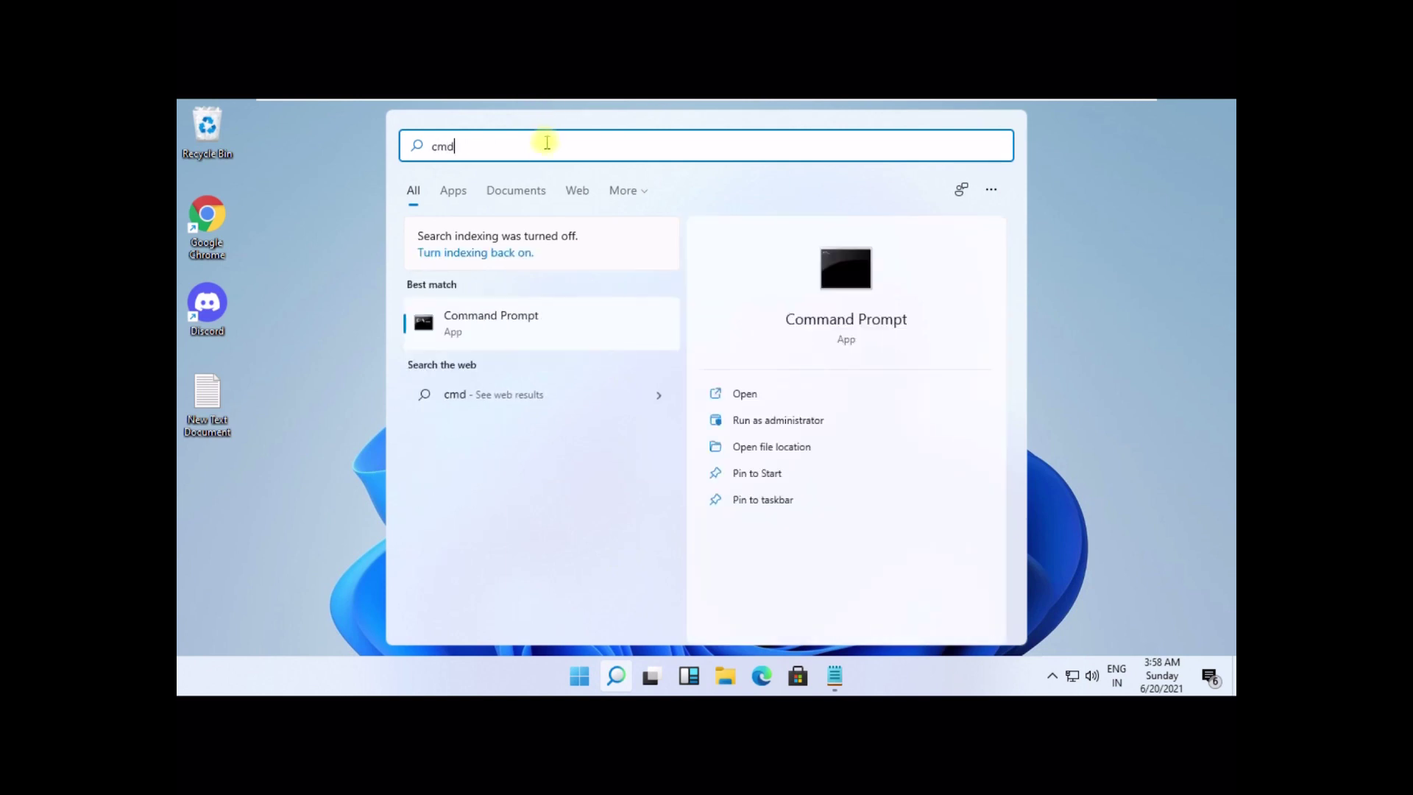
pyautogui.rightClick(497, 322)
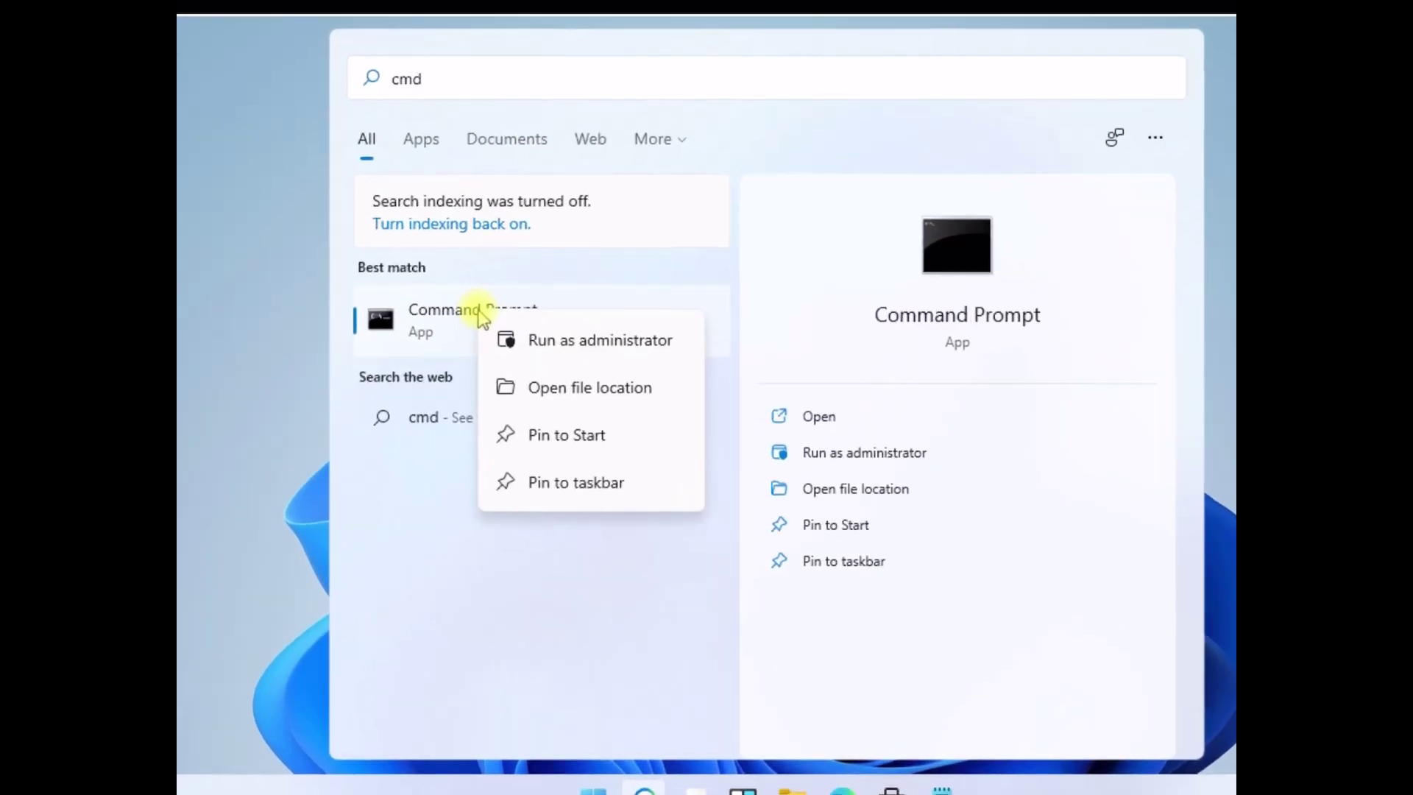
pyautogui.click(593, 330)
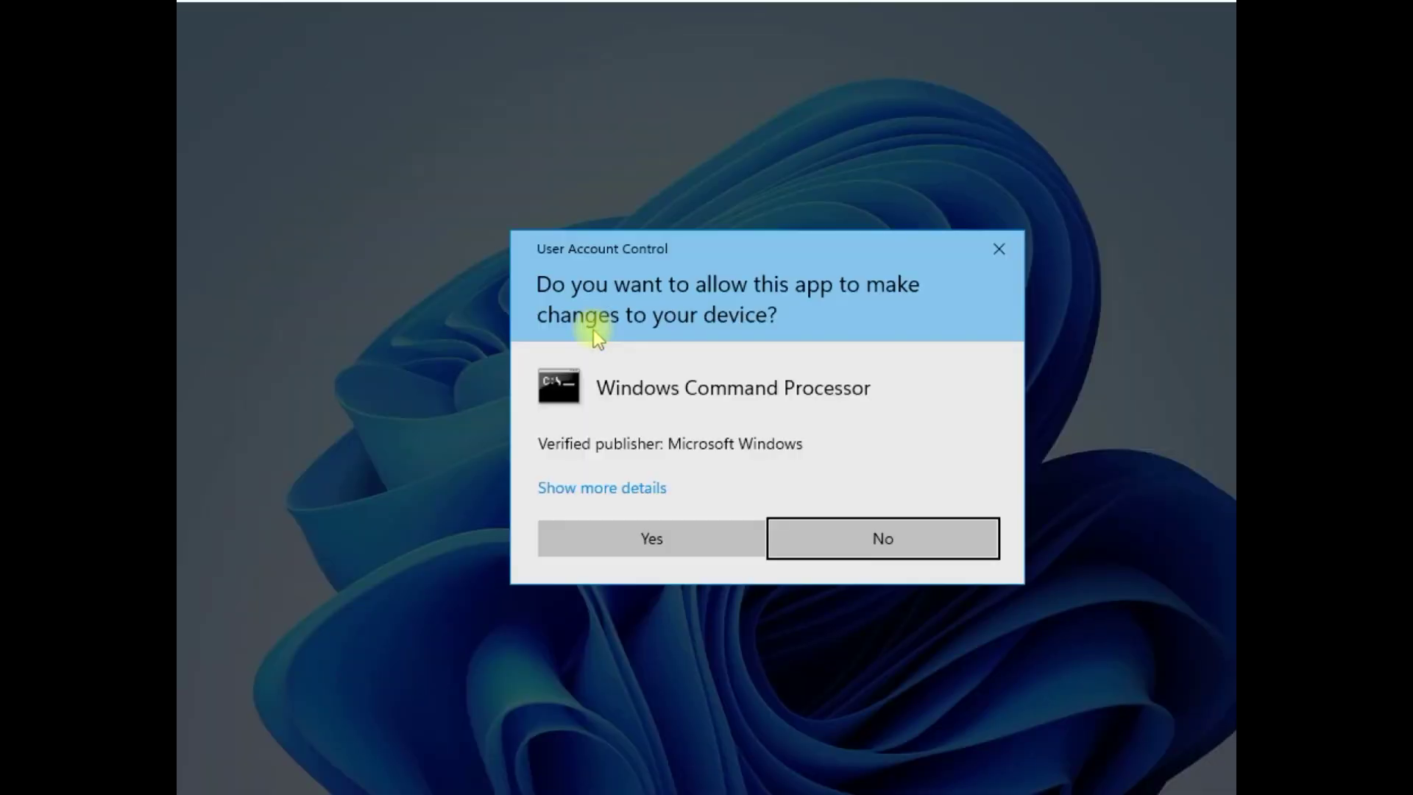
pyautogui.click(661, 543)
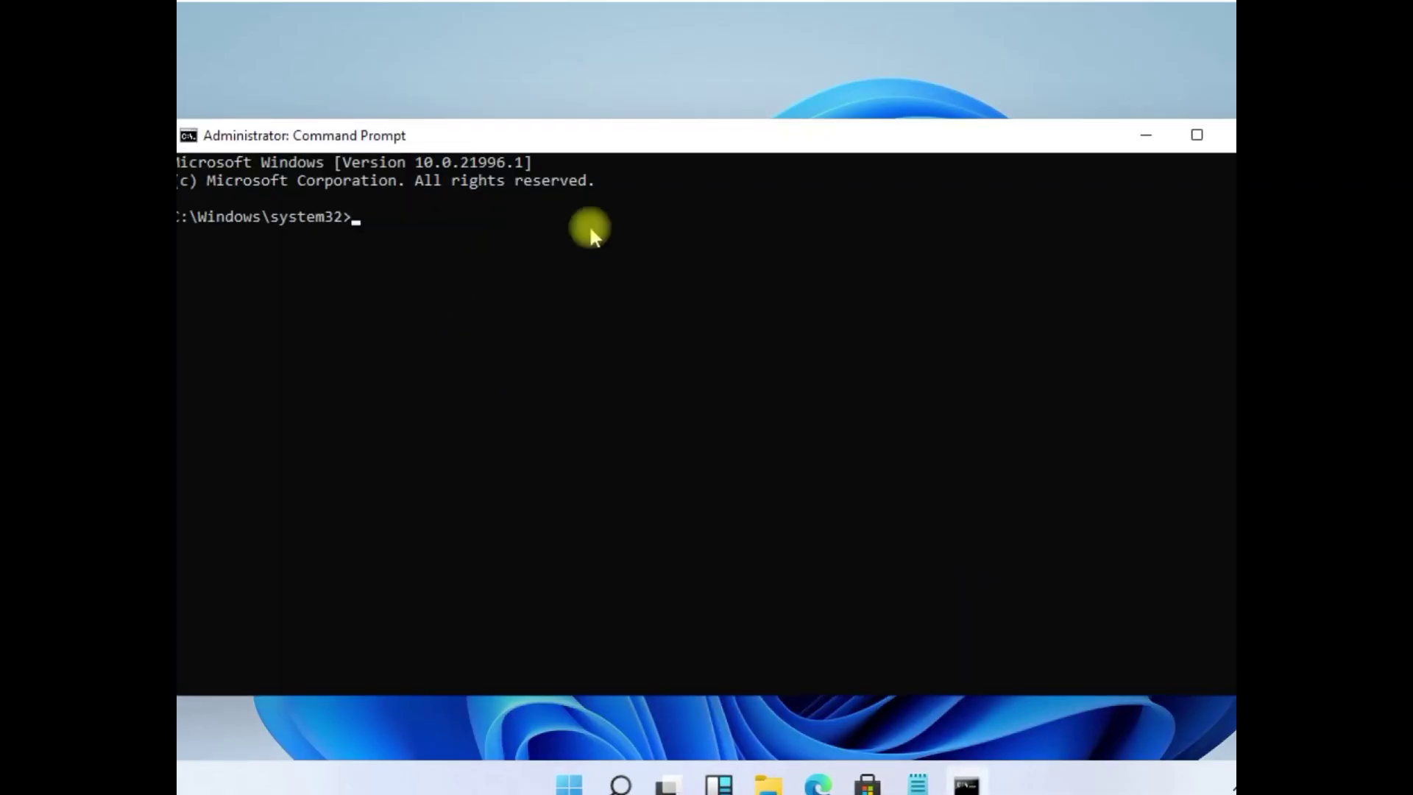
# - Maximize Command Prompt and check ieframe.dll with sfc /scanfile and sfc /verifyfile
pyautogui.click(1200, 139)
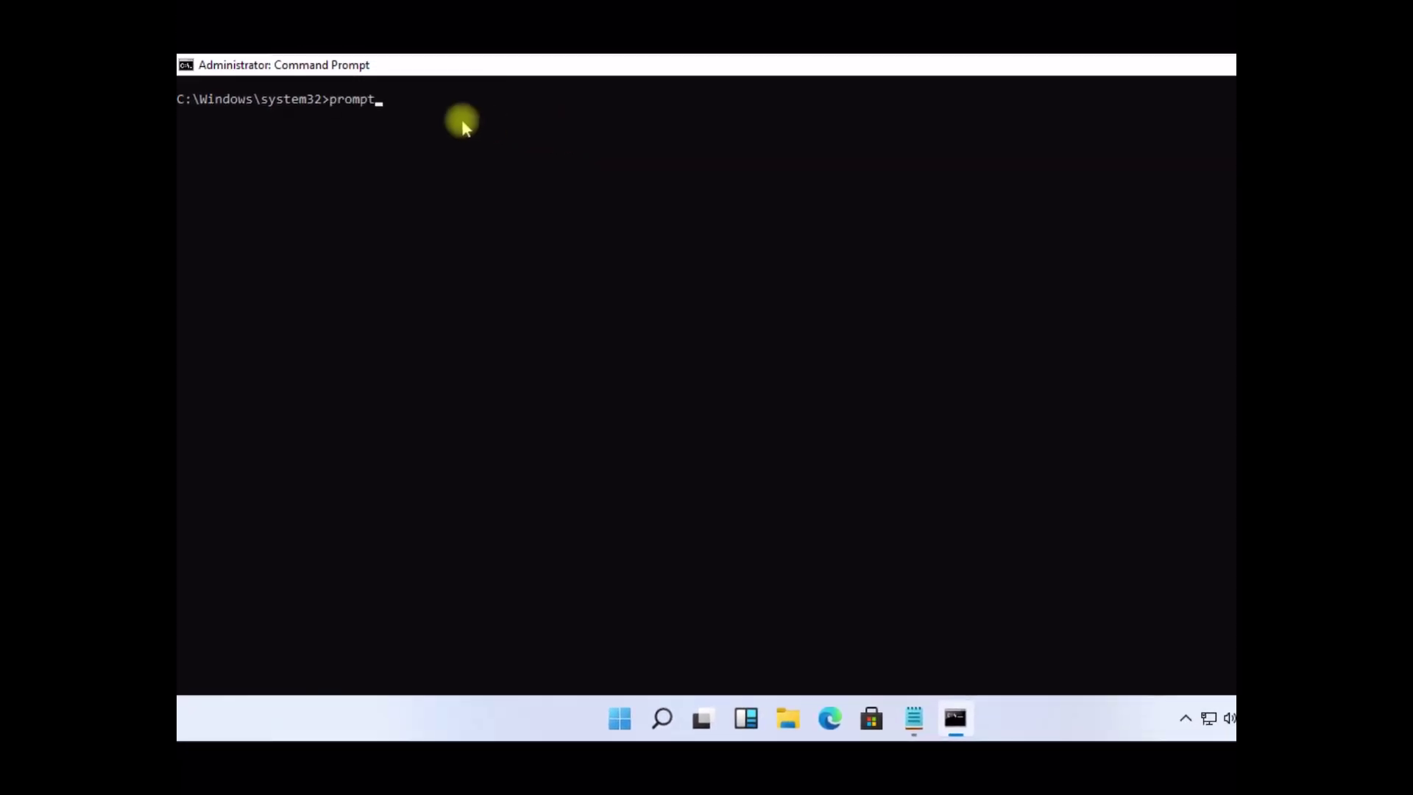
pyautogui.press('Return')
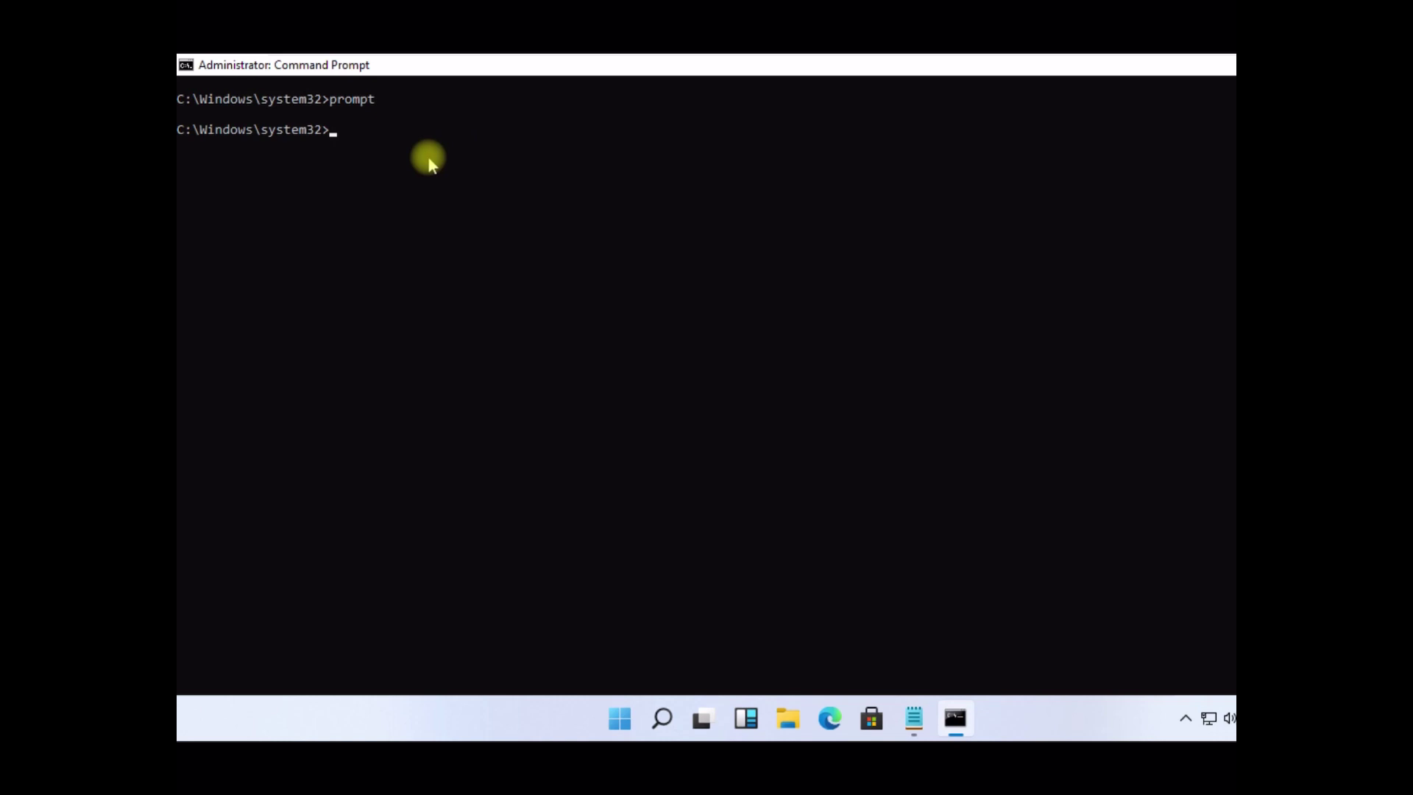
pyautogui.write('sfc /scanfile=c:\\windows\\system32\\ieframe.dll')
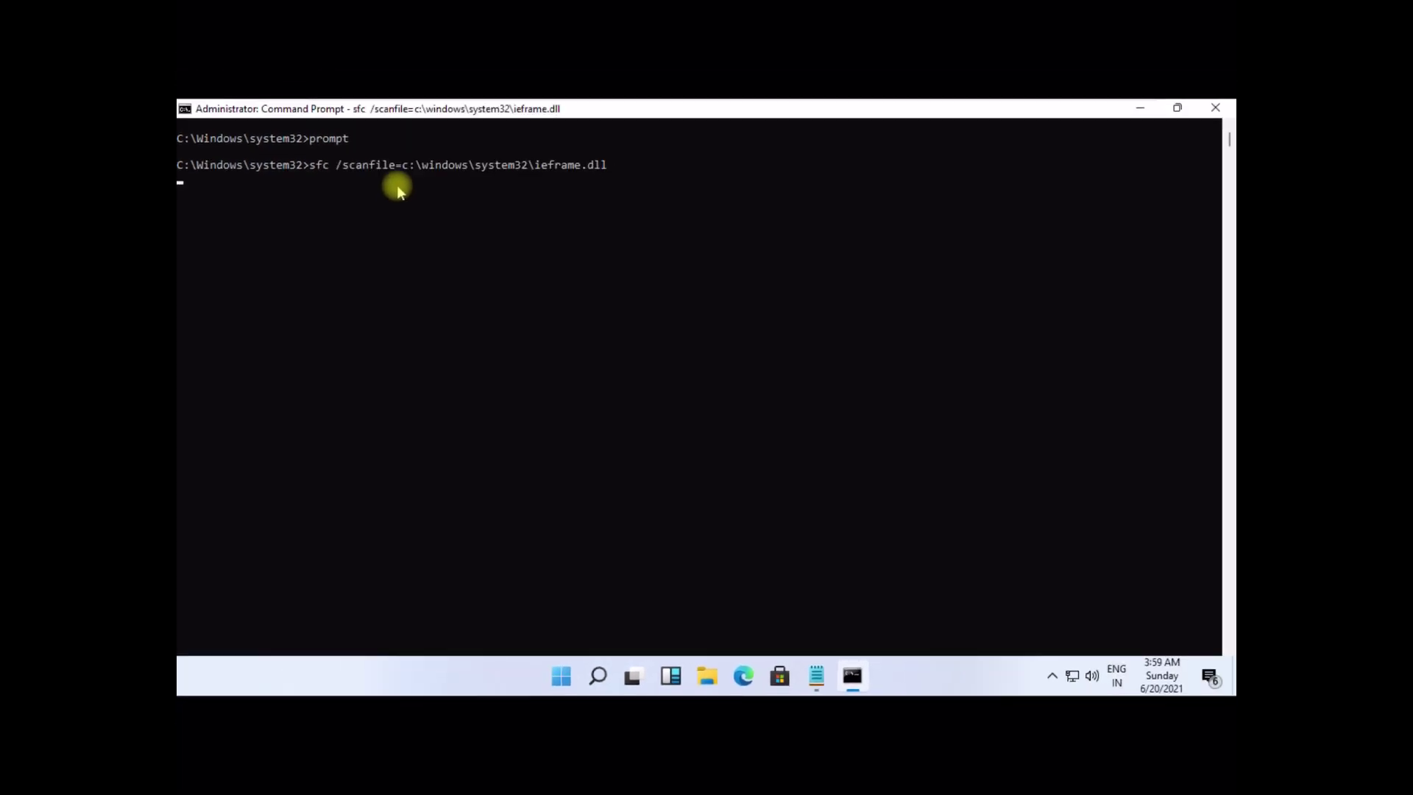
pyautogui.write('sfc /verifyfile=c:\\windows\\system32\\ieframe.dll')
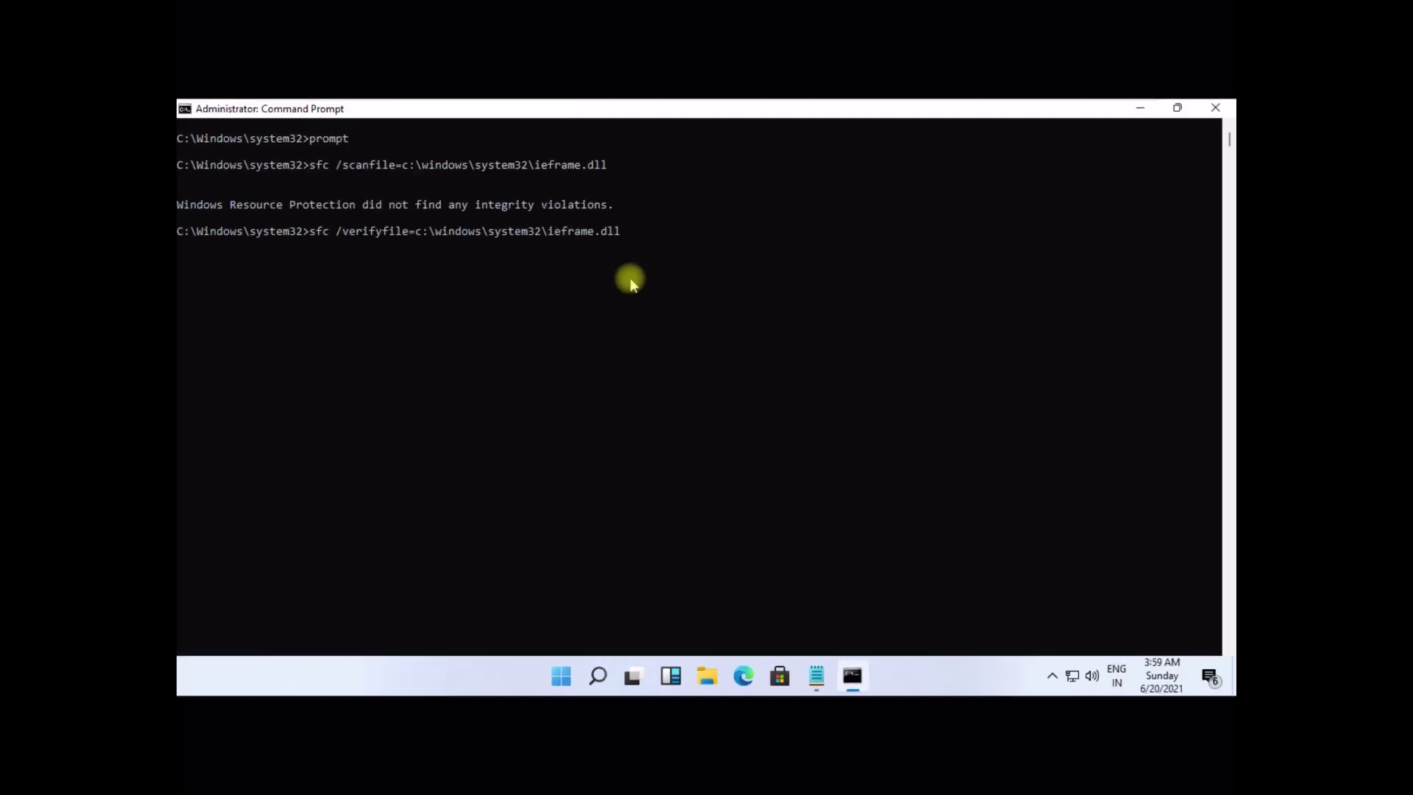
pyautogui.press('Return')
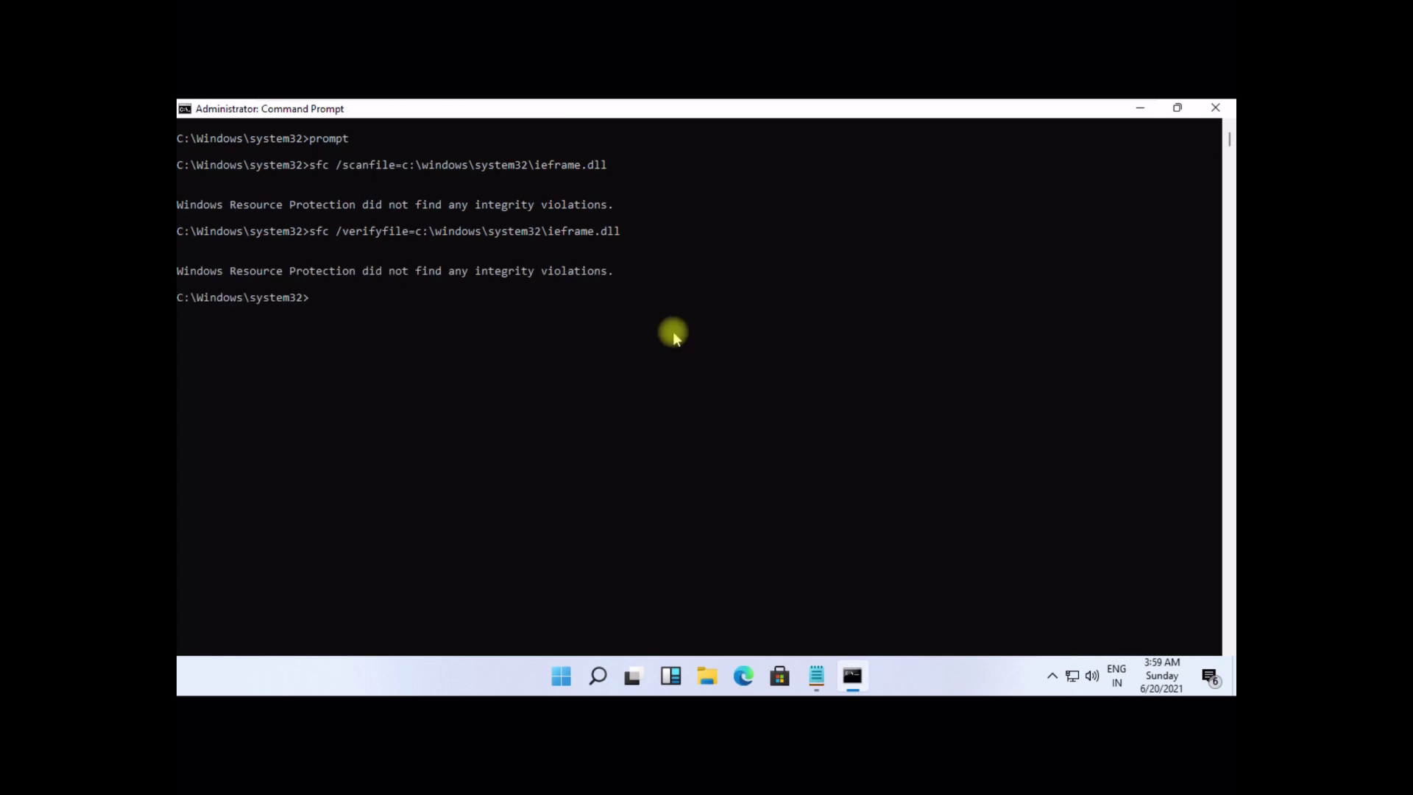
# - List file associations with assoc, then paste in and start a read-only chkdsk
pyautogui.press('Return')
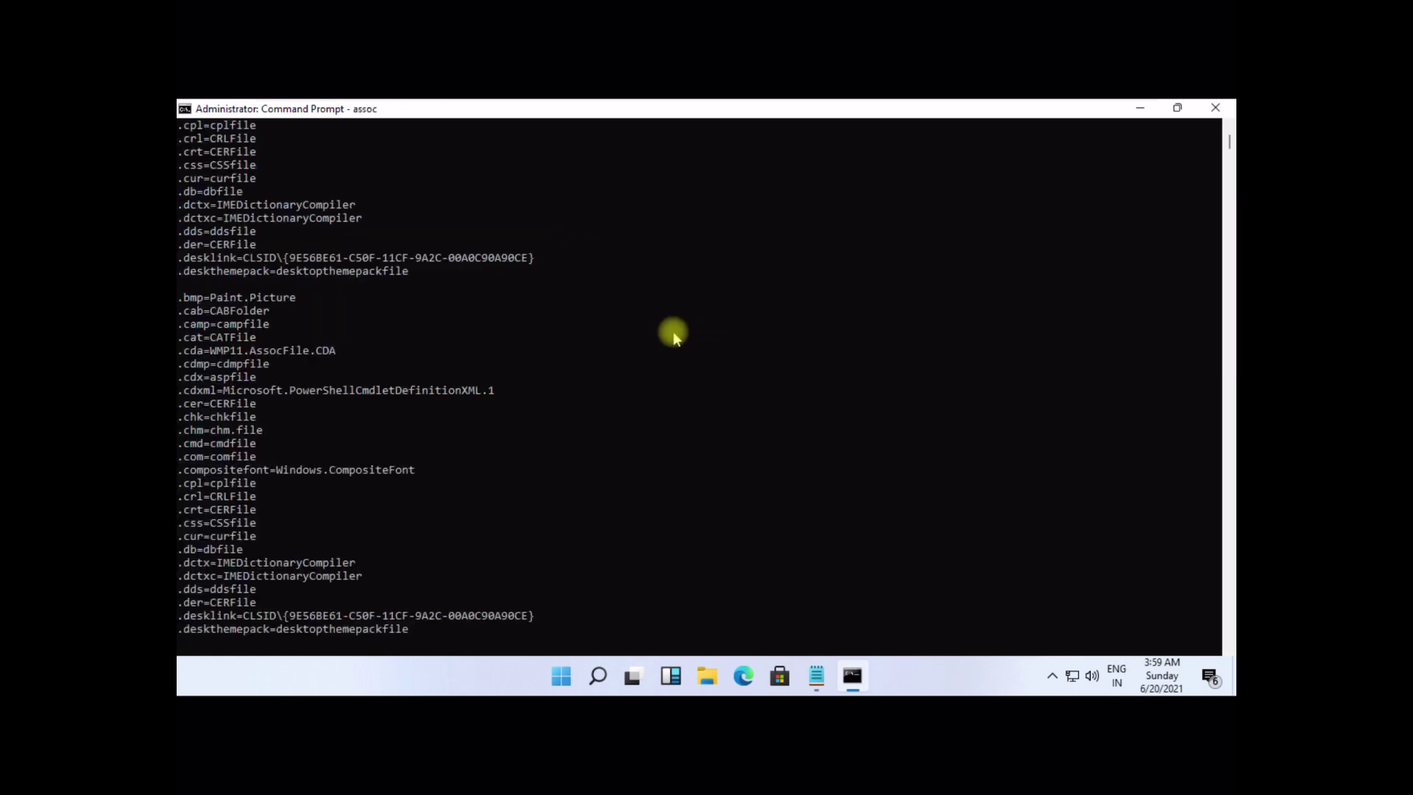
pyautogui.scroll(-1, 673, 335)
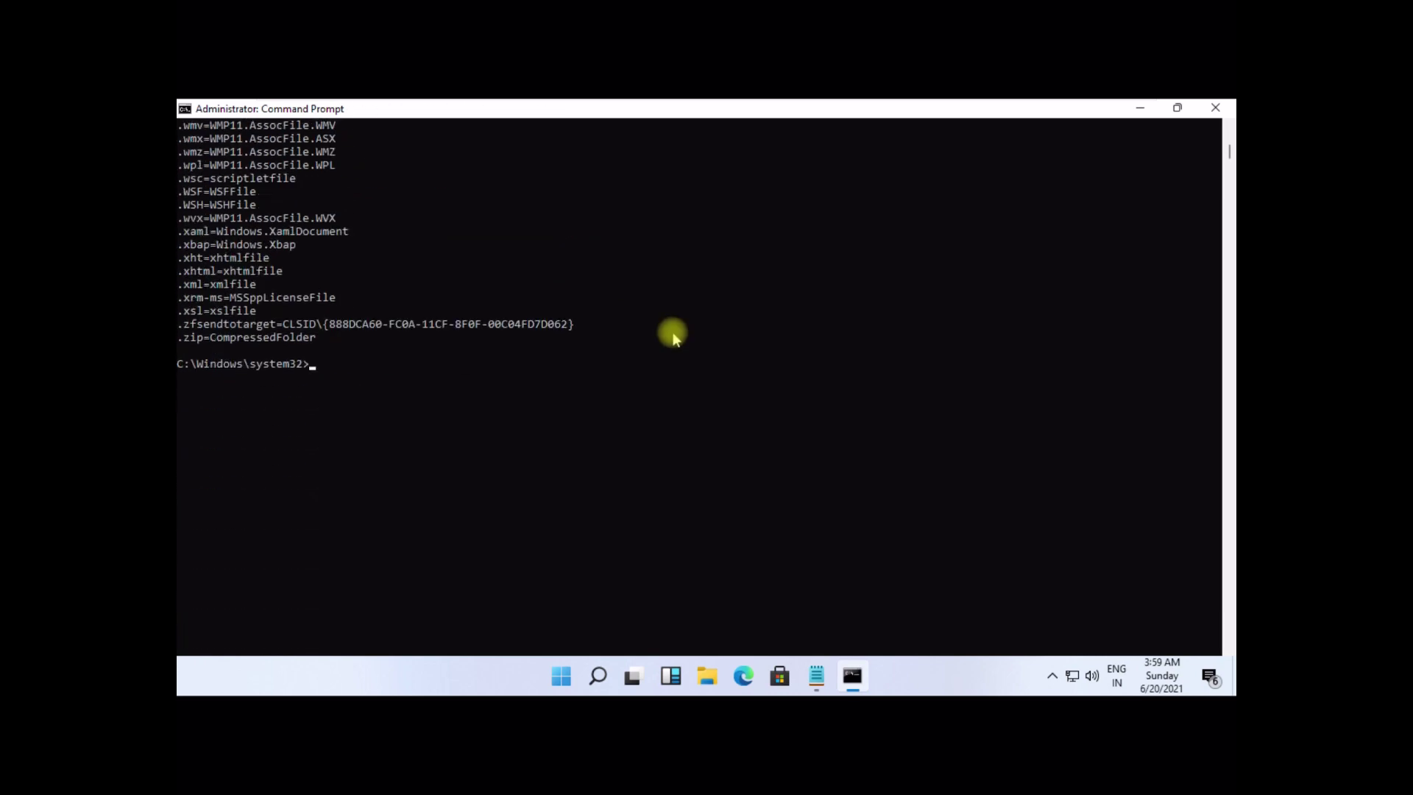
pyautogui.rightClick(726, 382)
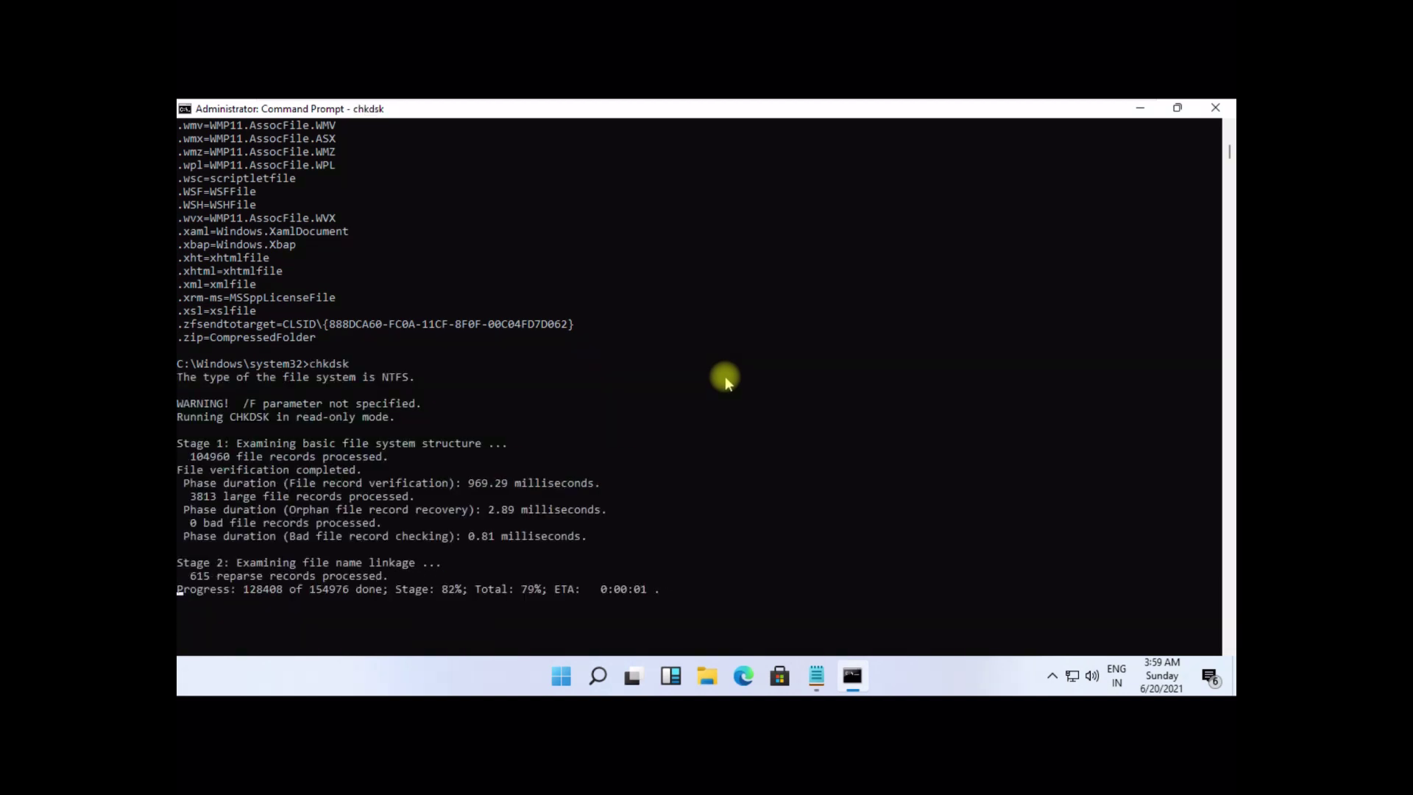
# - Once chkdsk completes, run sfc /scannow, clear the output with cls, and close Command Prompt
pyautogui.rightClick(407, 393)
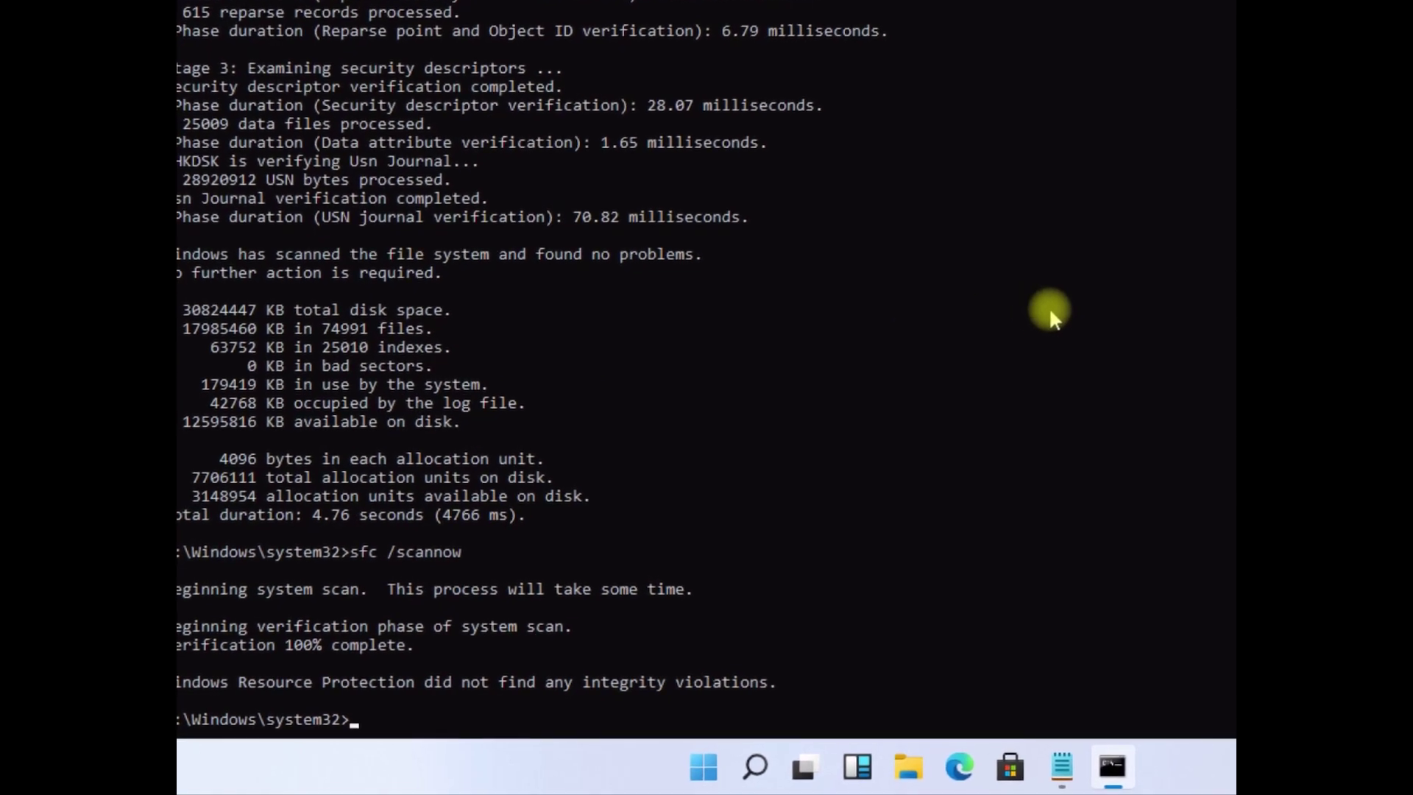
pyautogui.scroll(-11, 1048, 307)
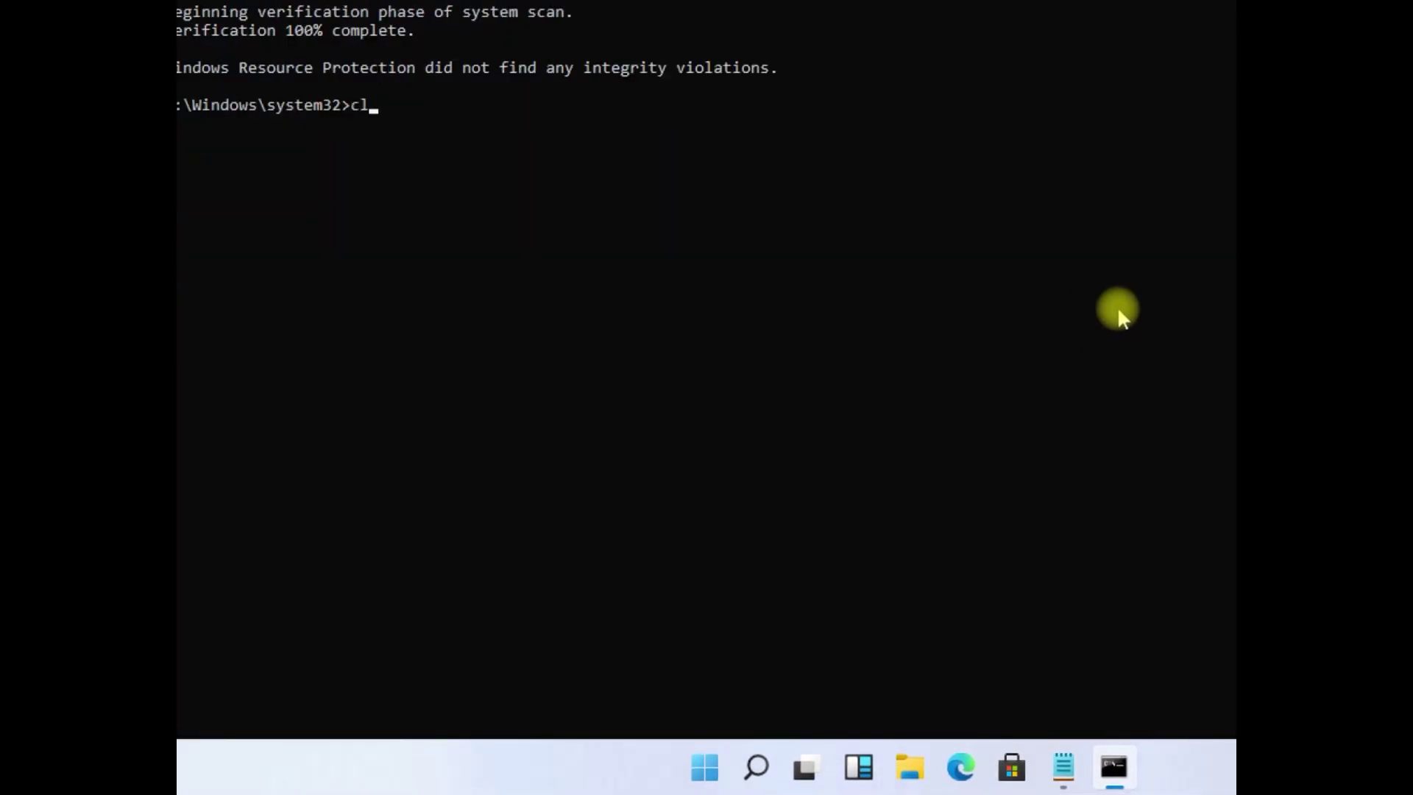
pyautogui.write('s')
pyautogui.press('Return')
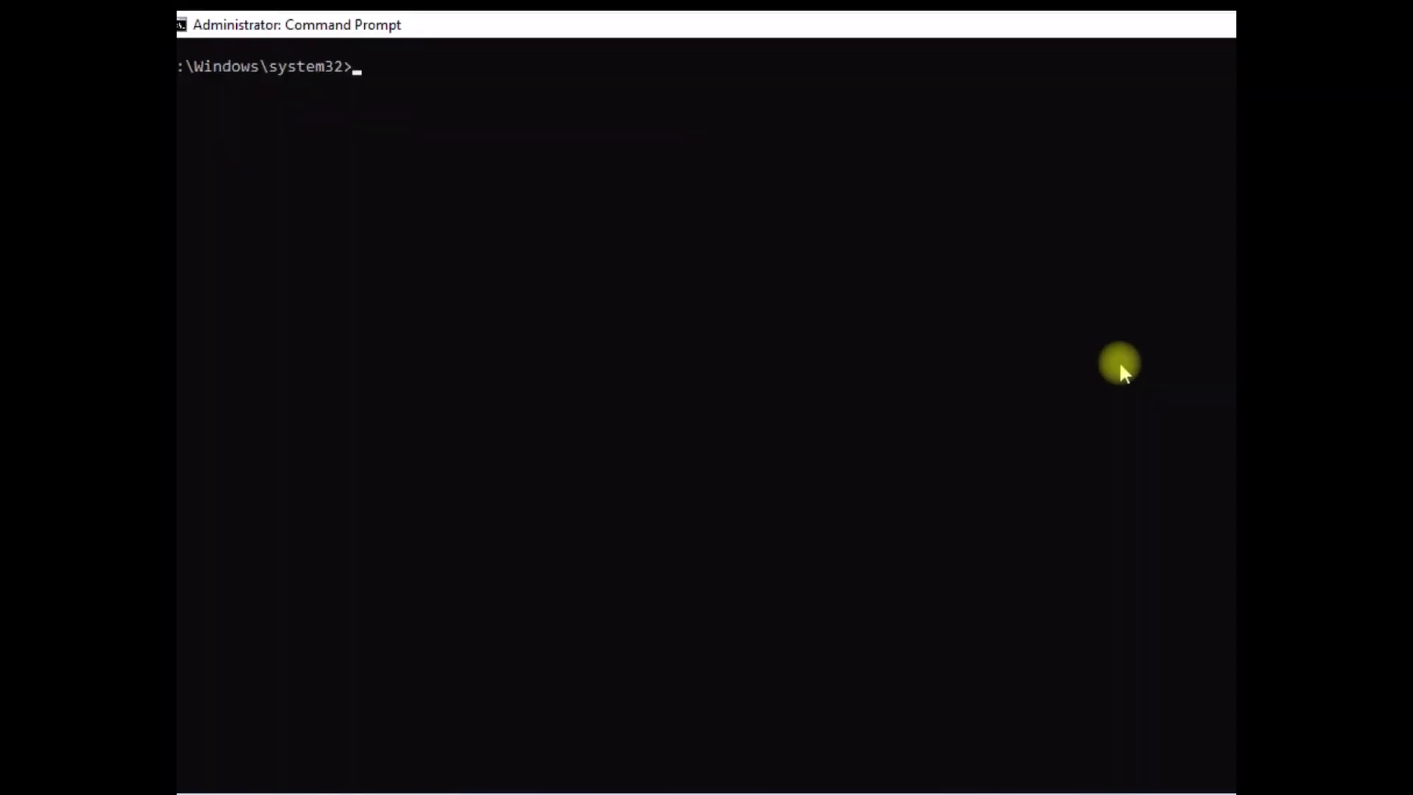
pyautogui.hotkey('alt', 'F4')
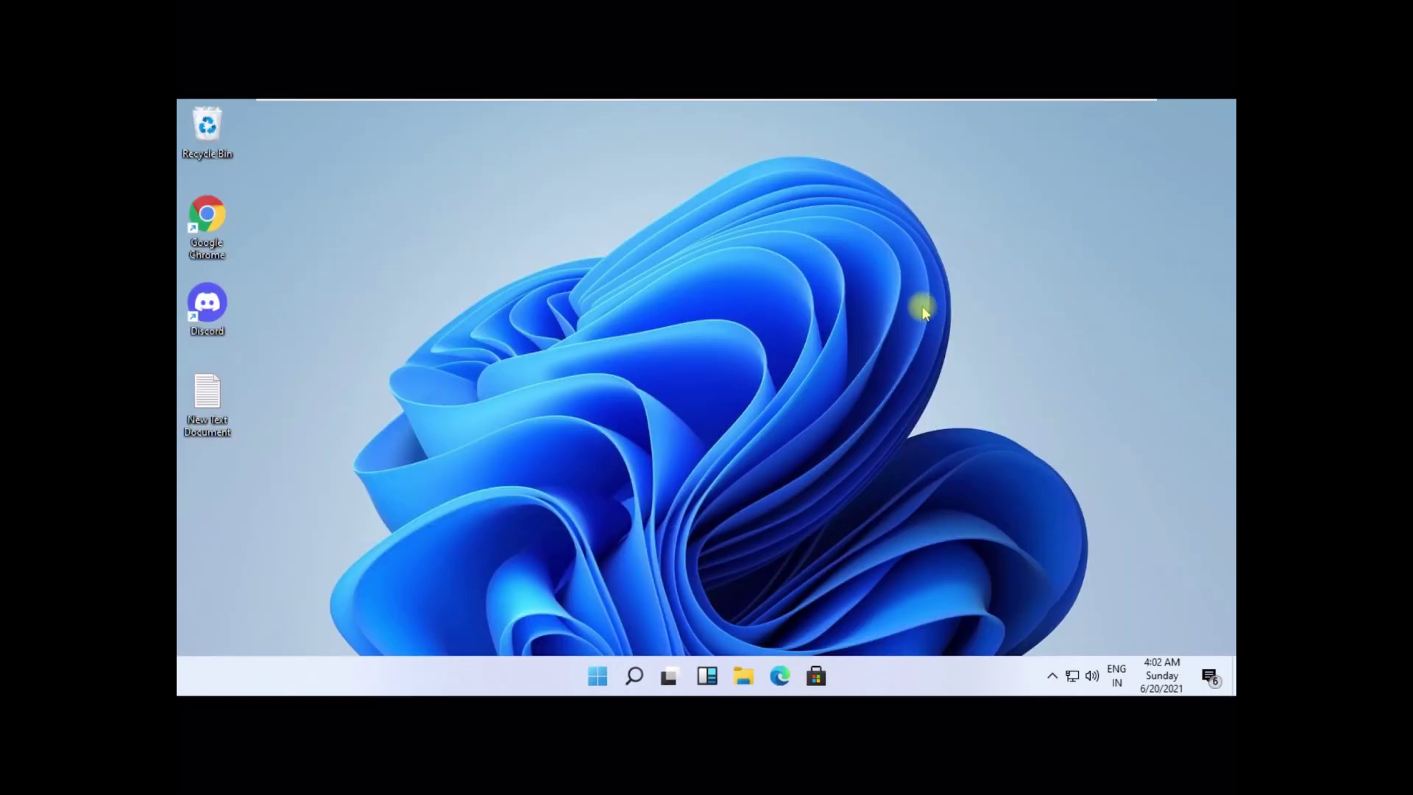